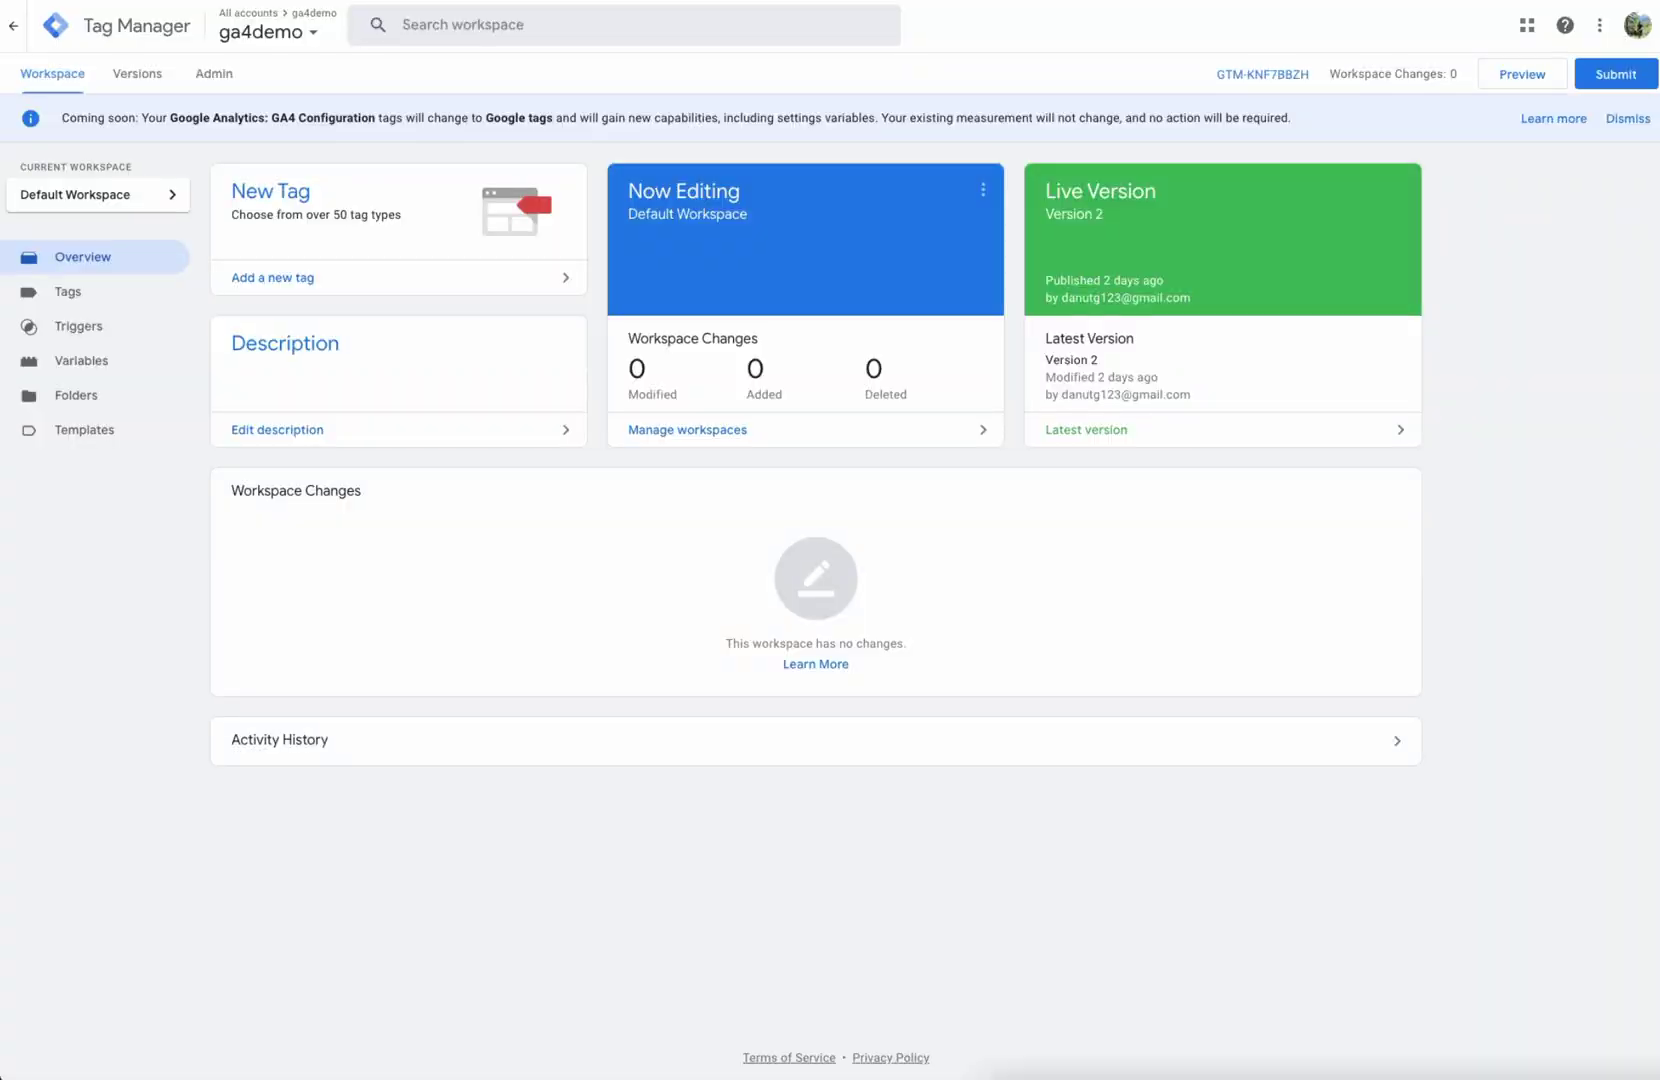
click(1549, 296)
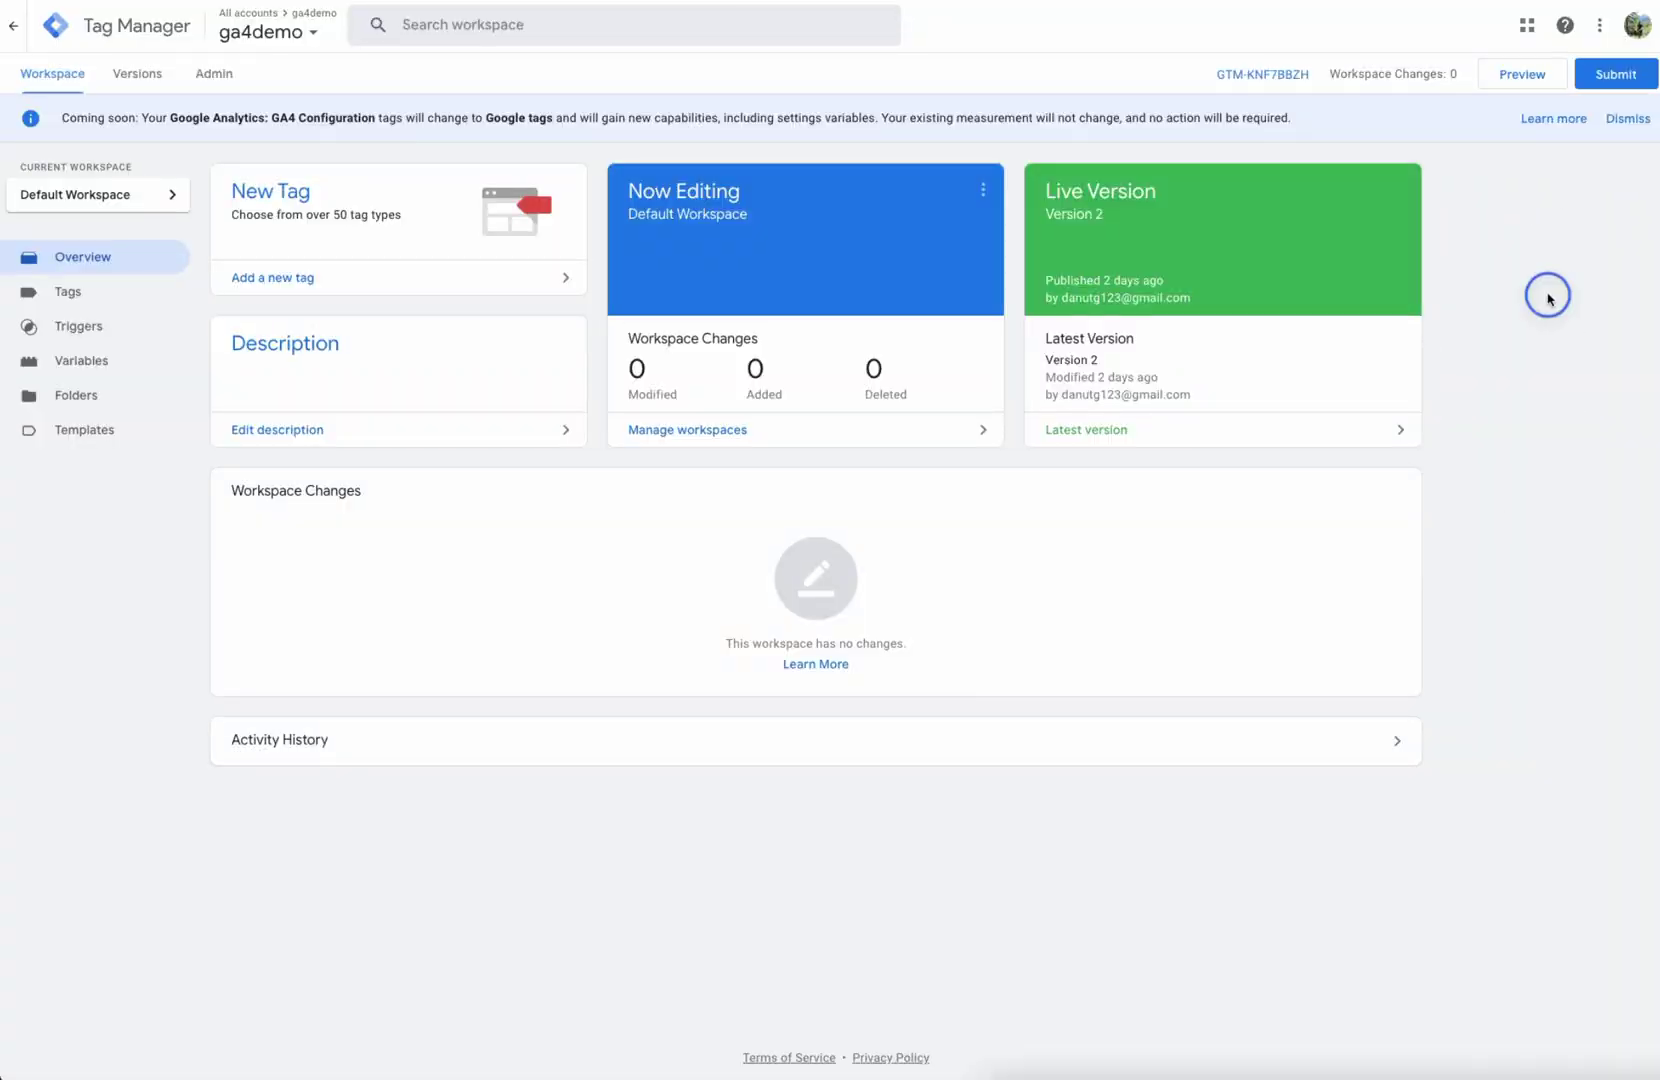
click(1522, 76)
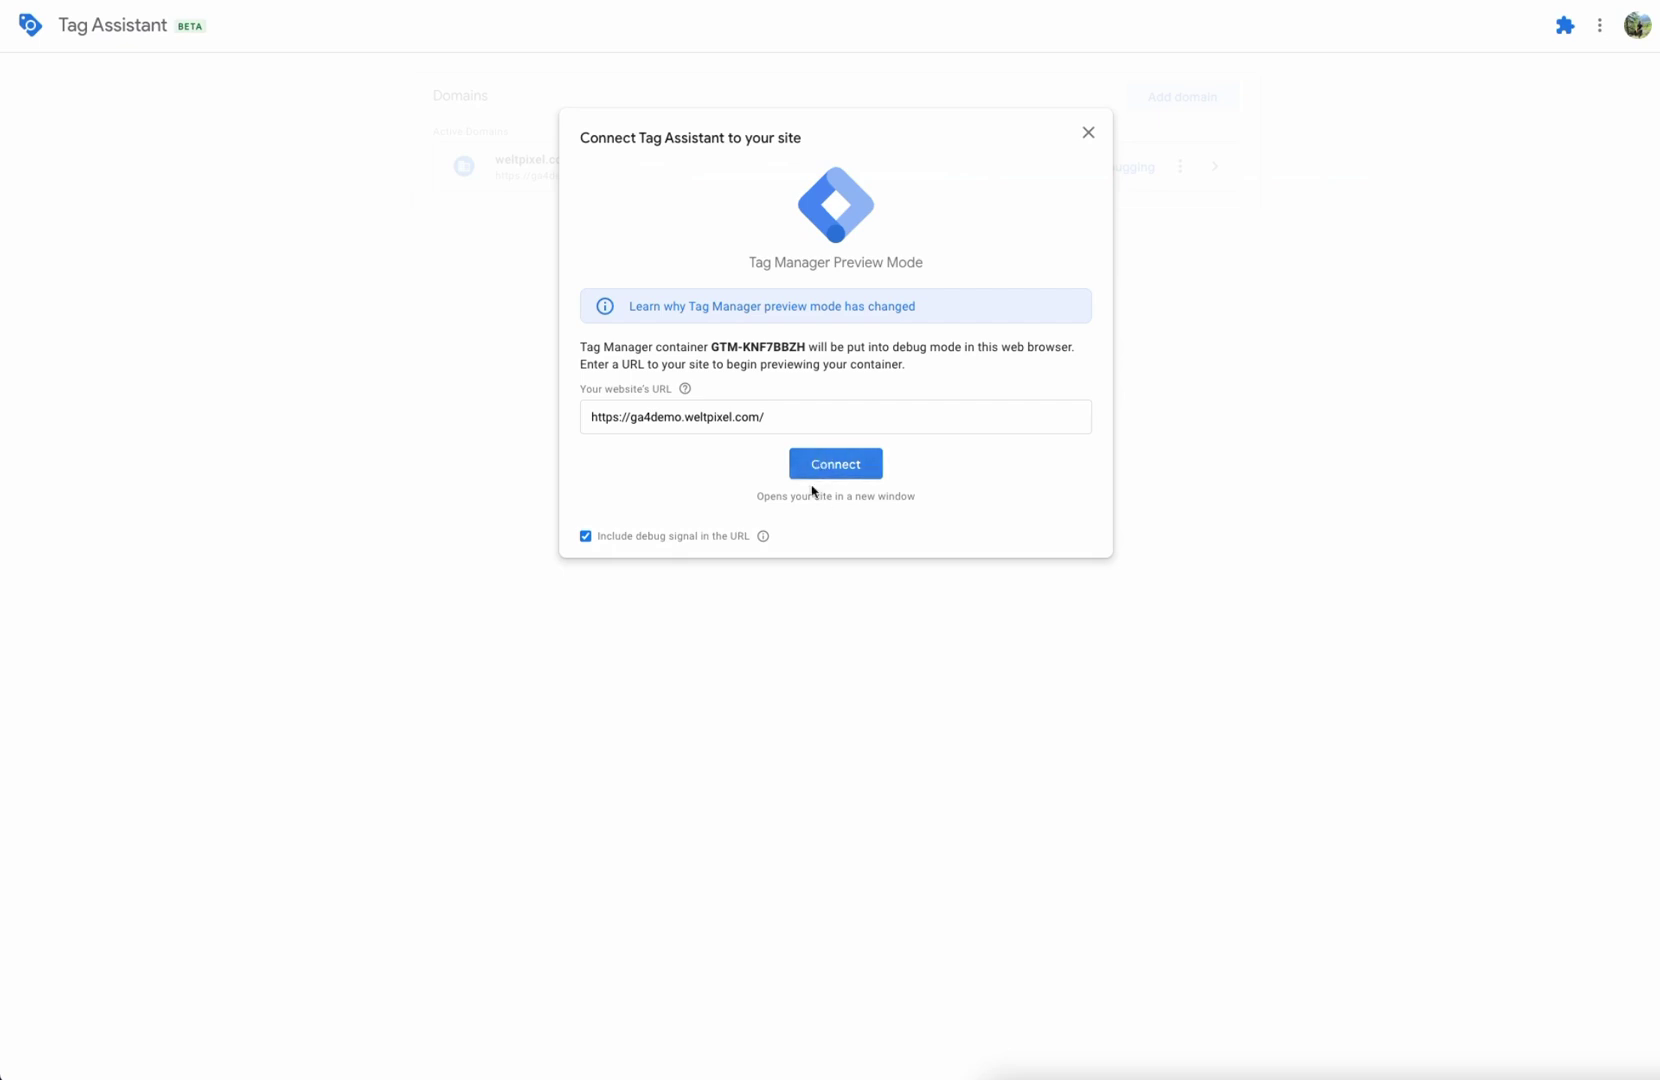
drag(766, 417, 575, 420)
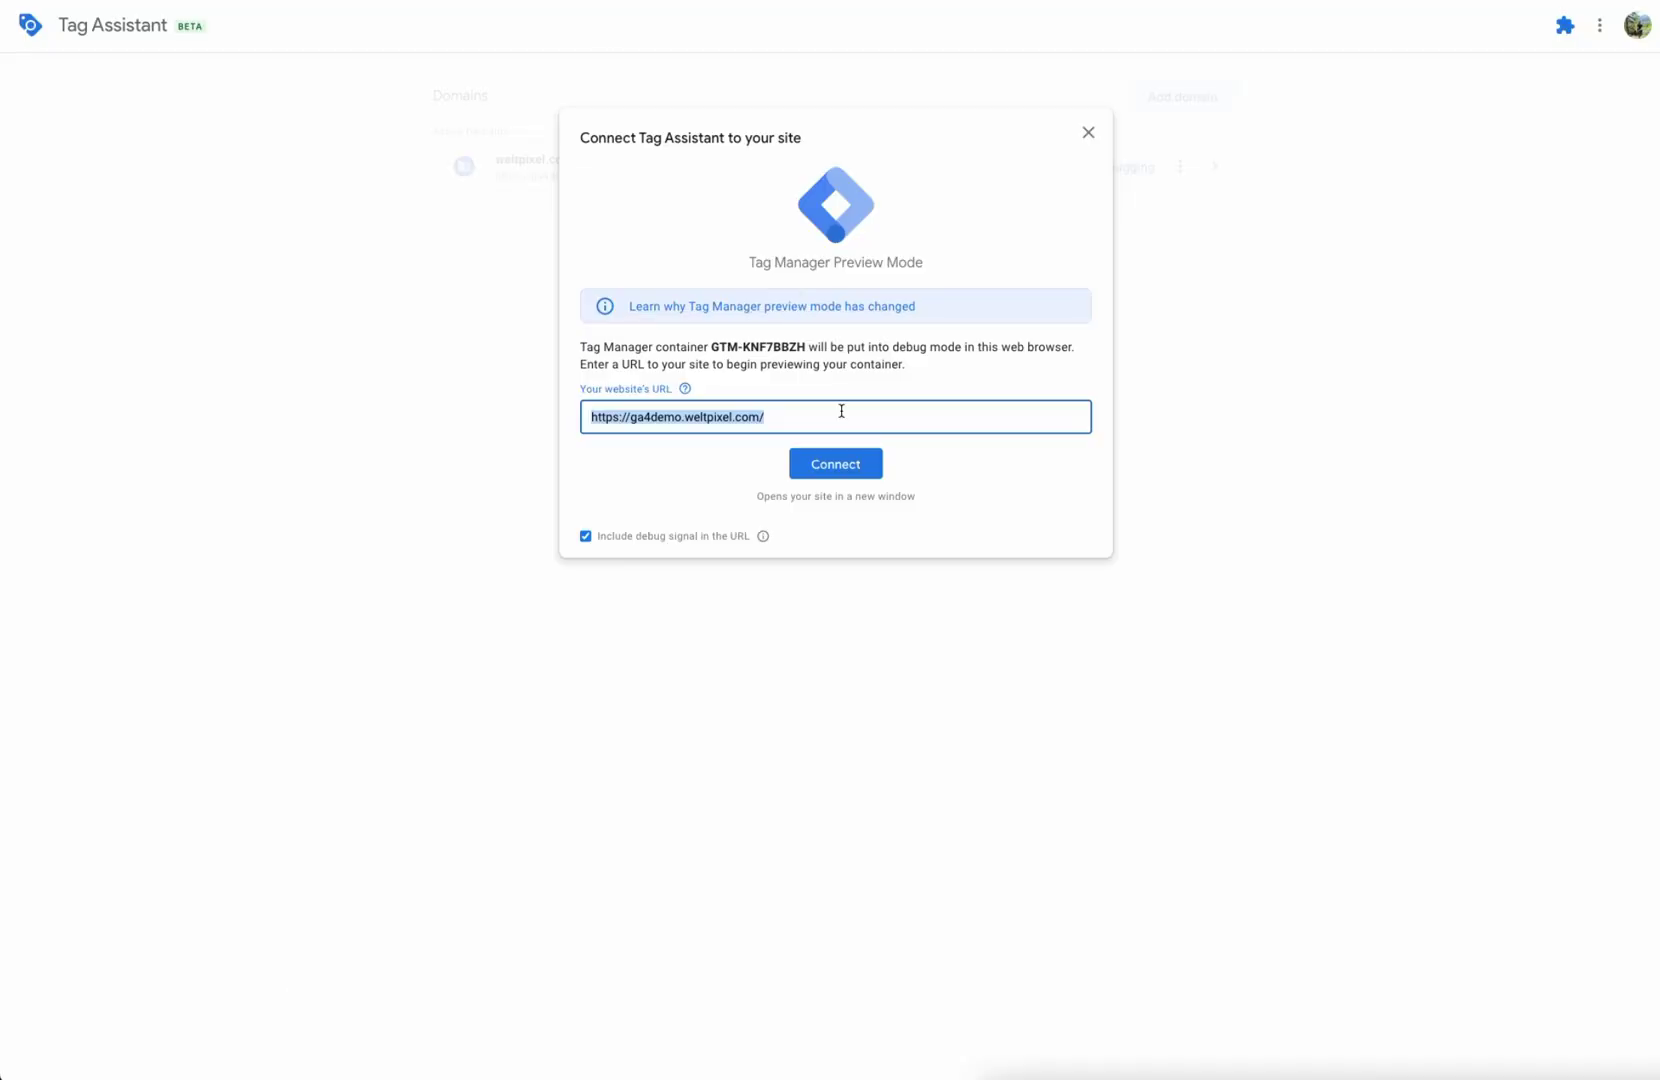
click(843, 411)
click(822, 468)
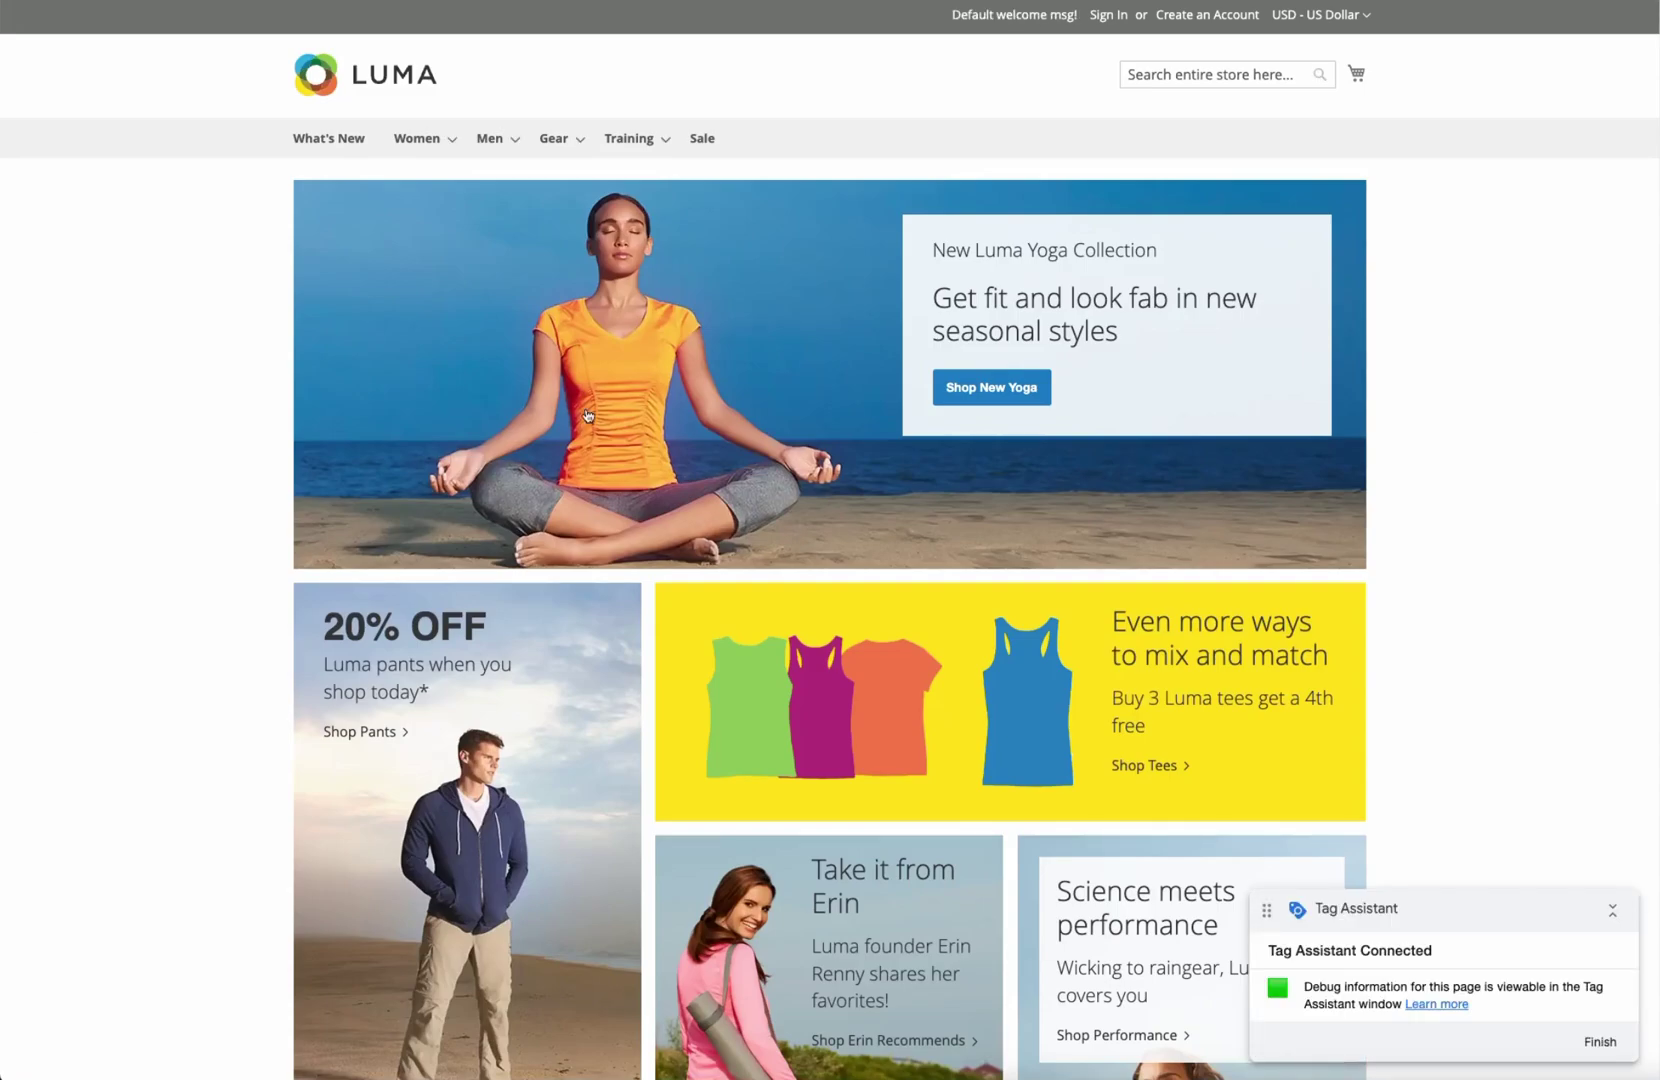
key(alt+Tab)
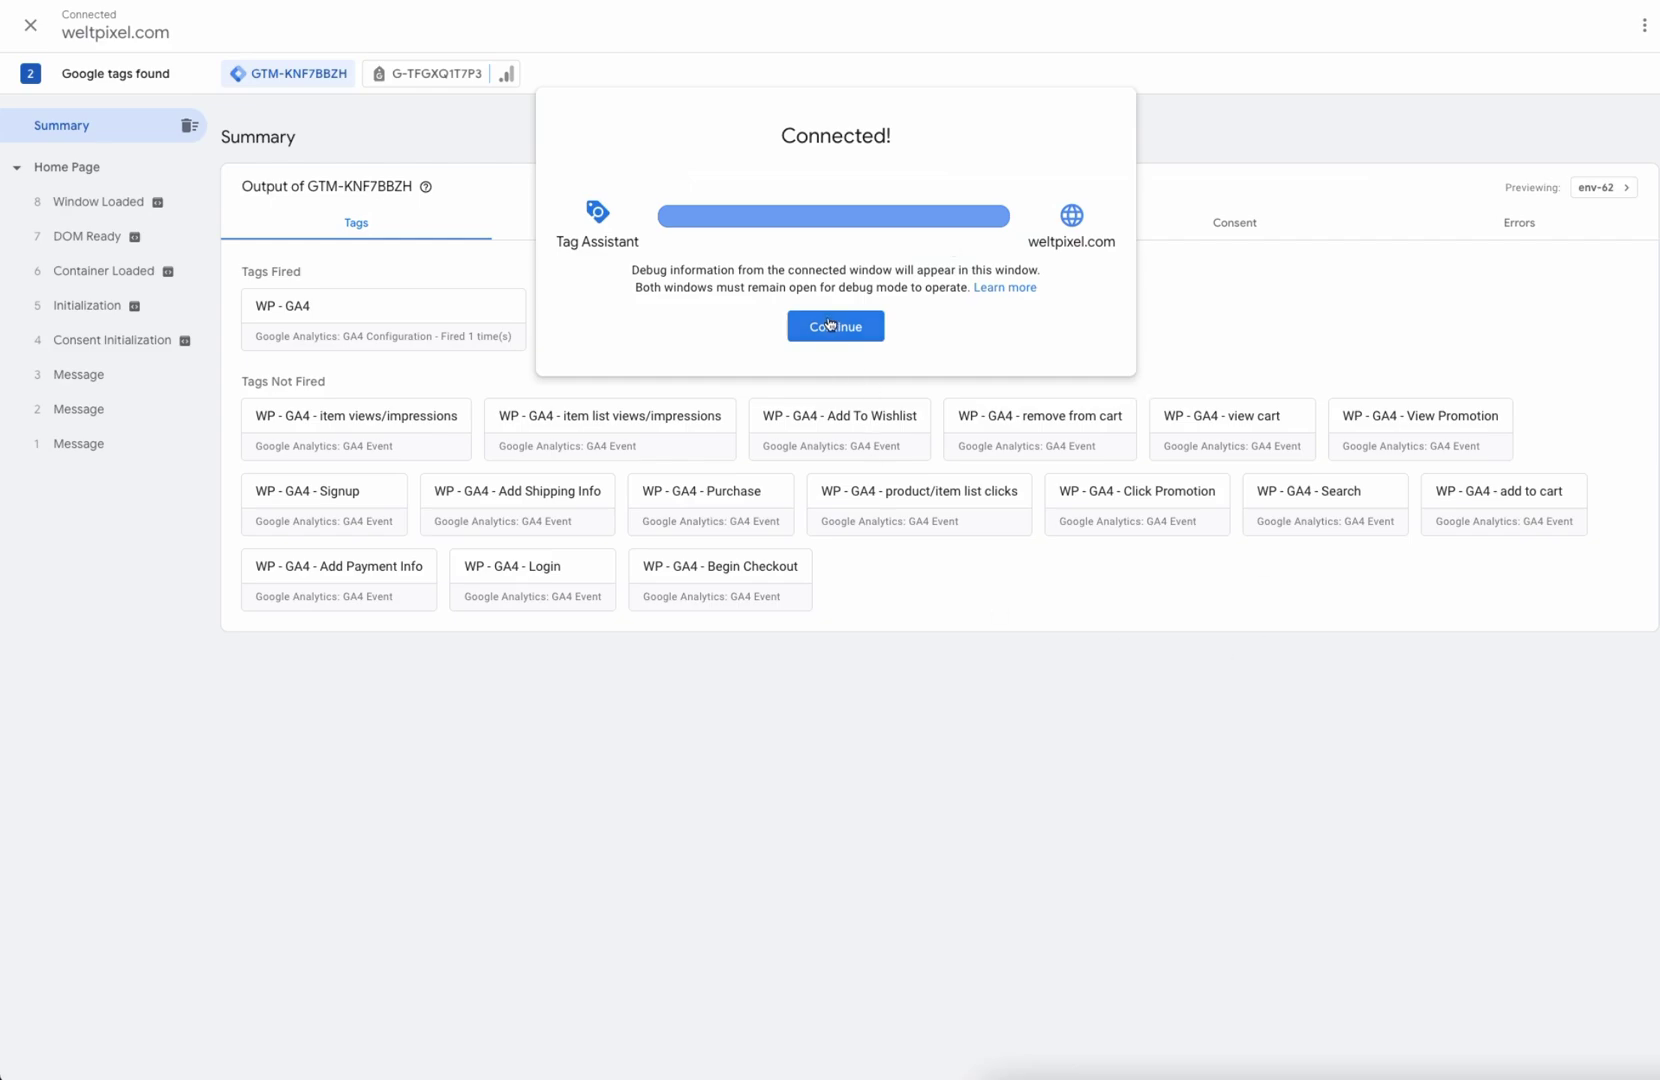
Step: Dismiss the Connected! dialog, review Tags Fired in the Summary, and return to the Luma homepage
click(842, 320)
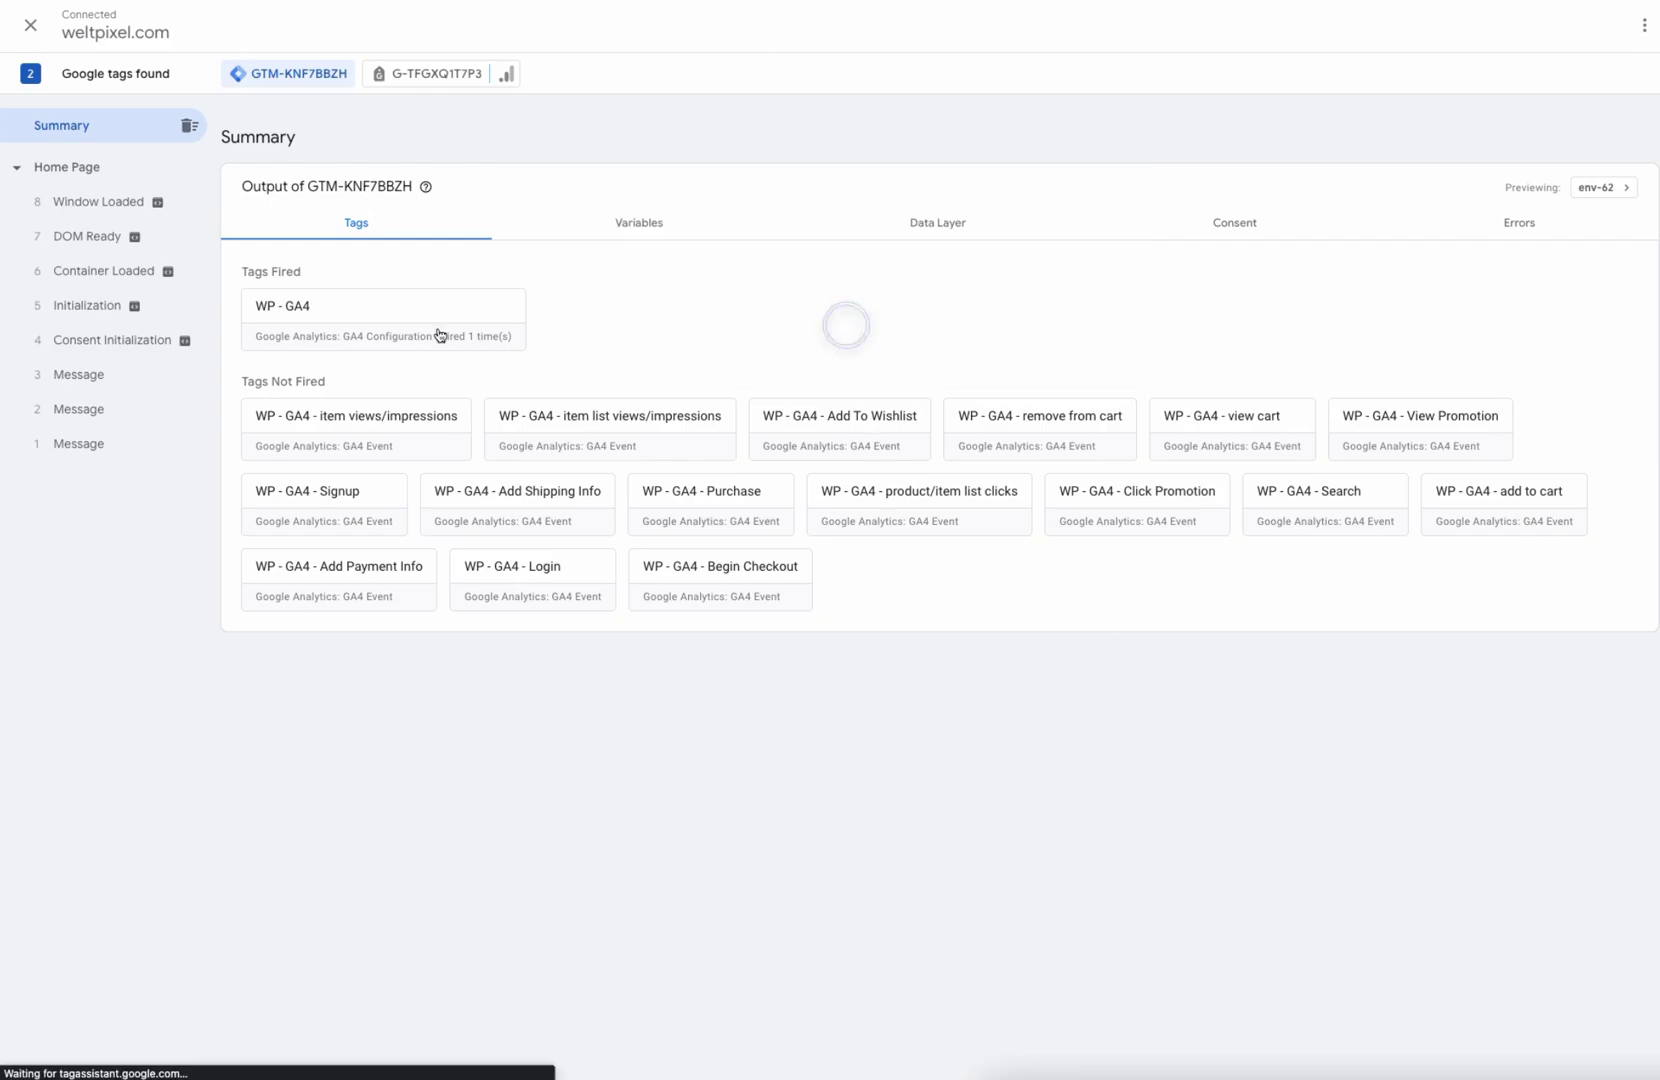
drag(240, 270, 311, 267)
click(386, 267)
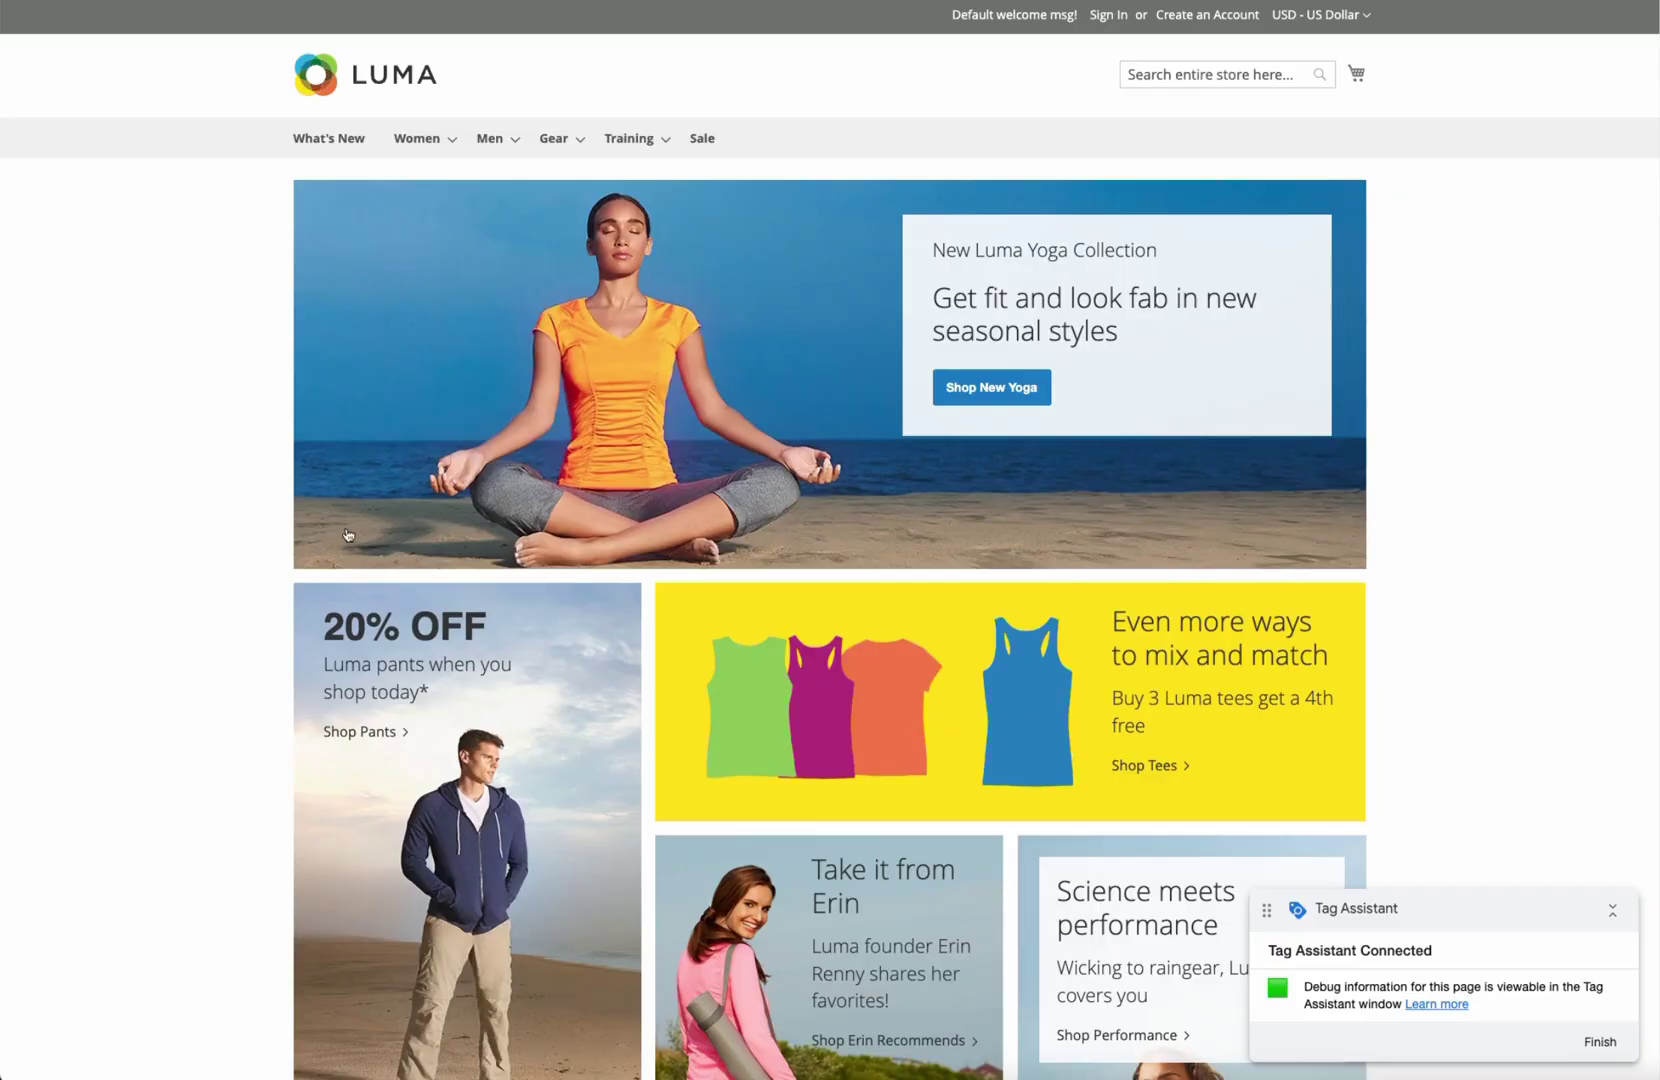
click(135, 488)
Step: Open the Gear > Bags category in the Luma store and scroll through the bag listing
mouse_move(565, 145)
click(578, 178)
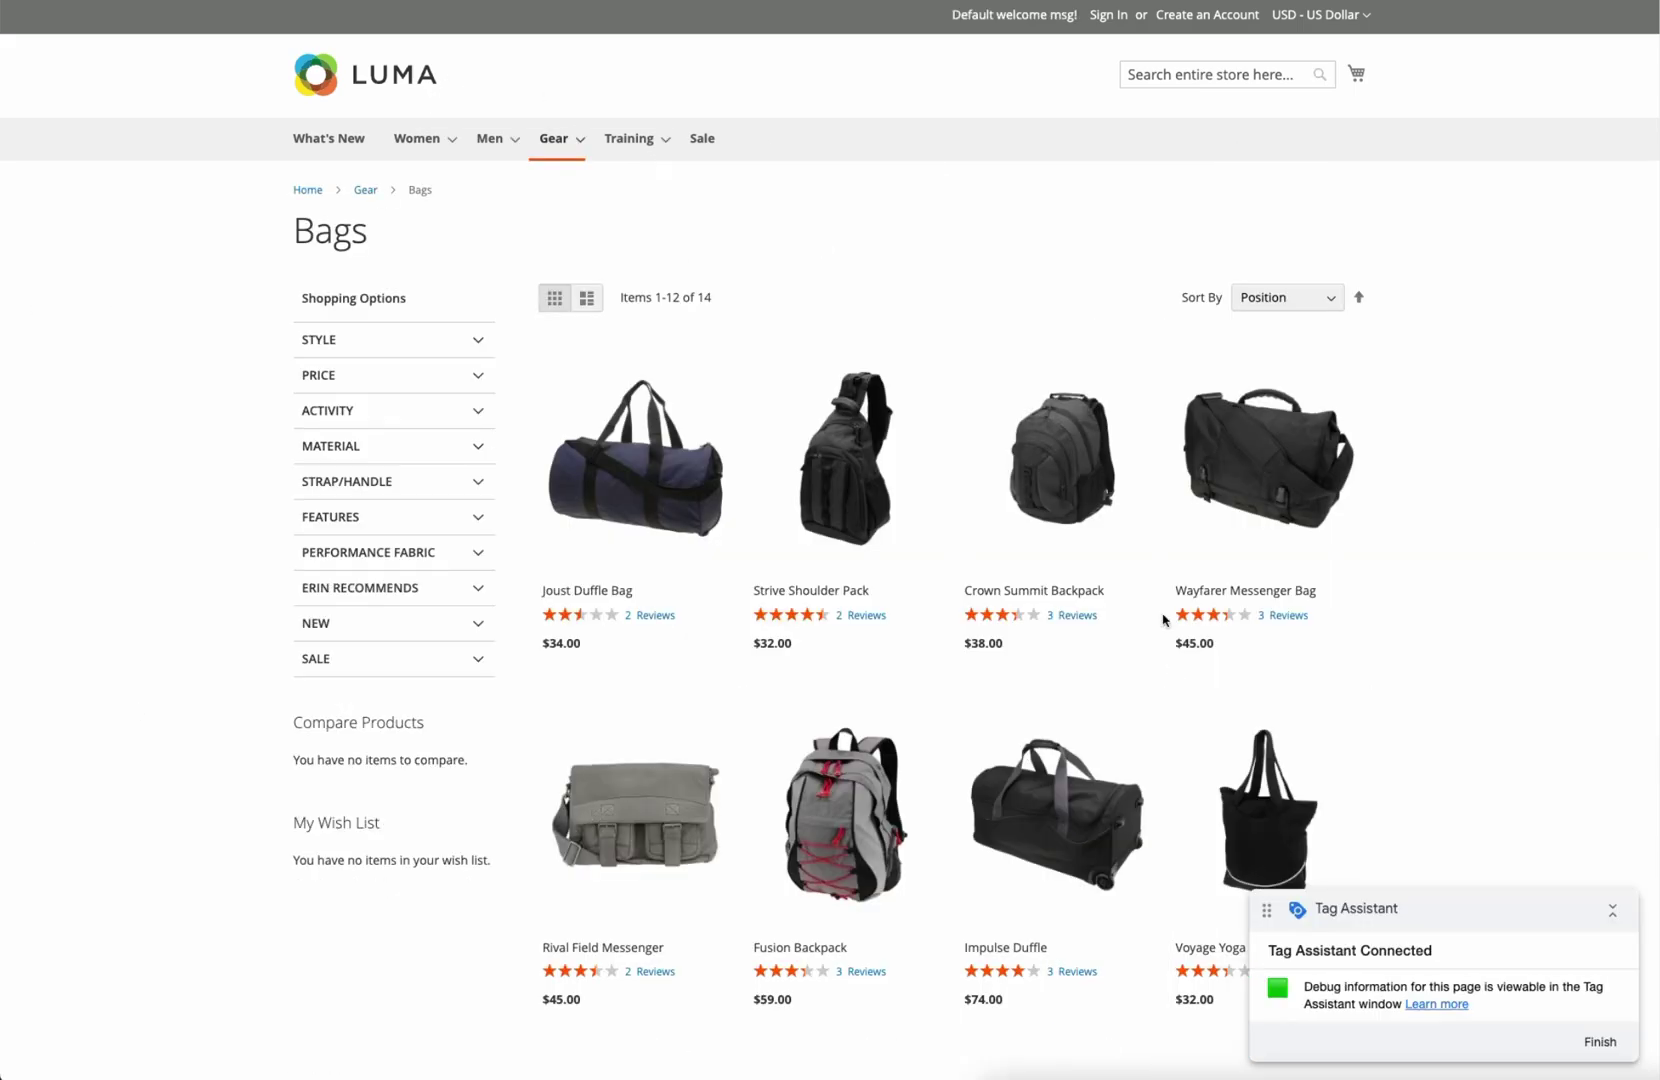
scroll(1189, 470, down, 6)
scroll(1168, 662, up, 6)
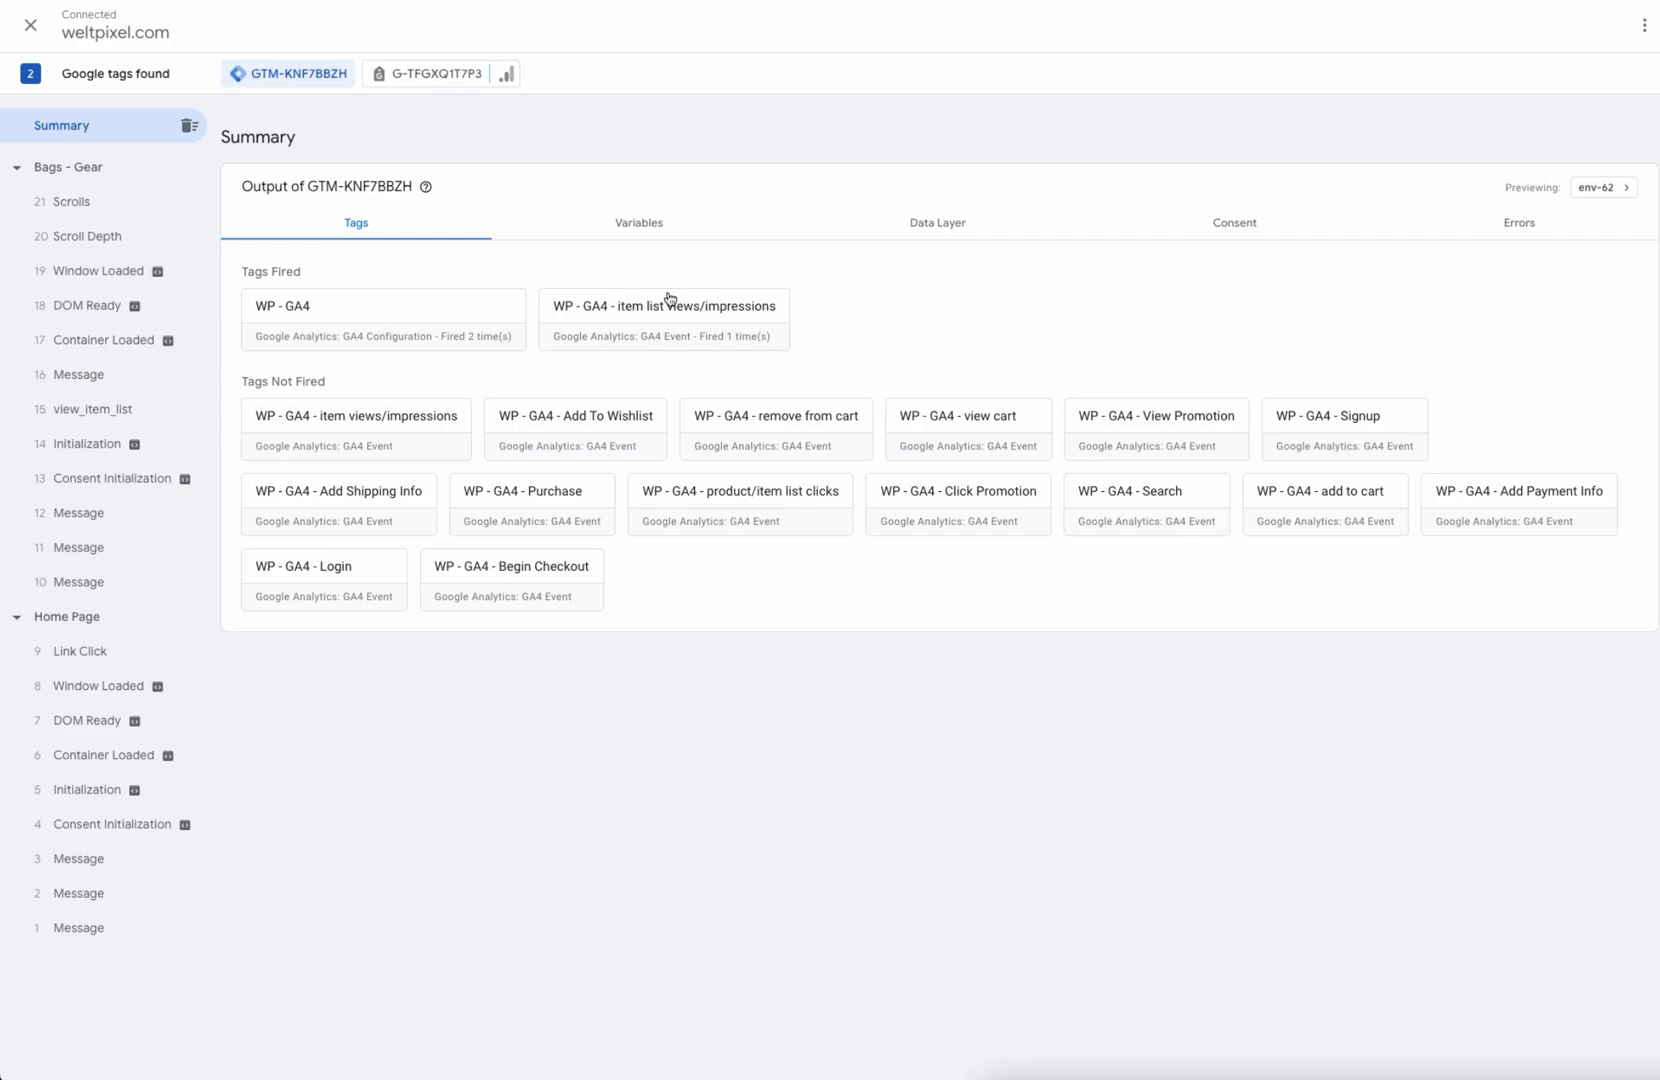
Step: Open the view_item_list event's Data Layer and highlight its items array
click(93, 413)
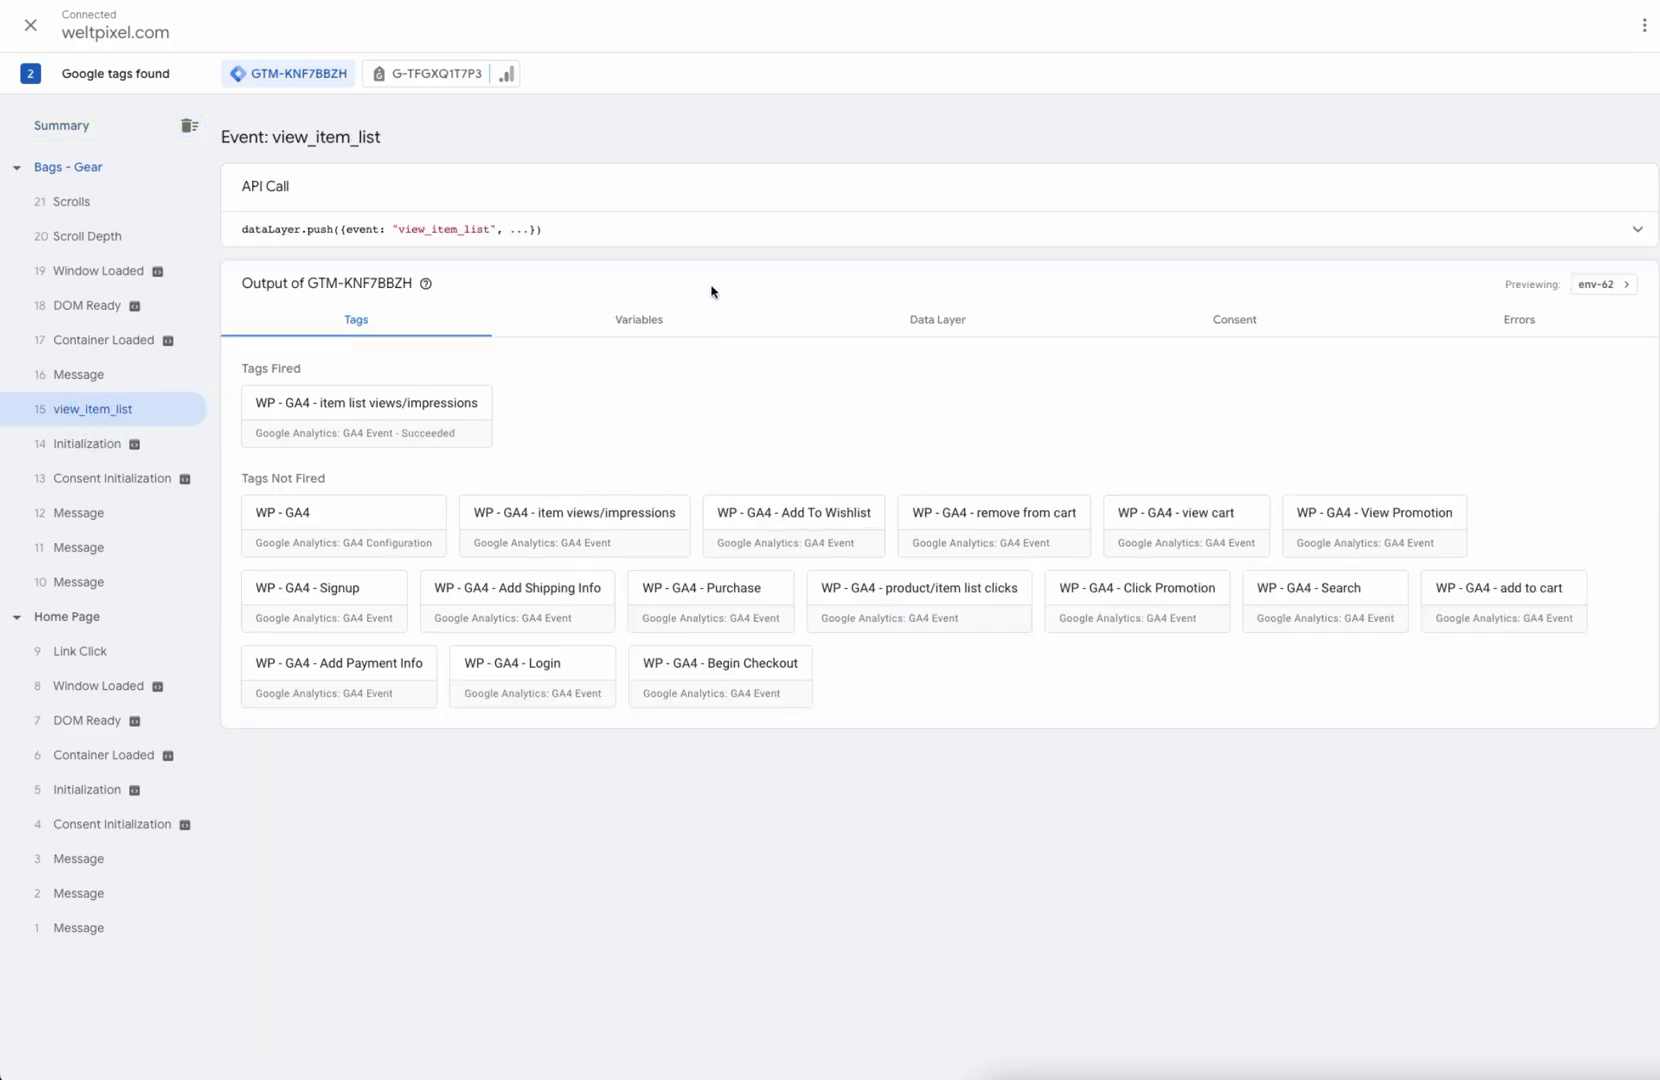
click(947, 321)
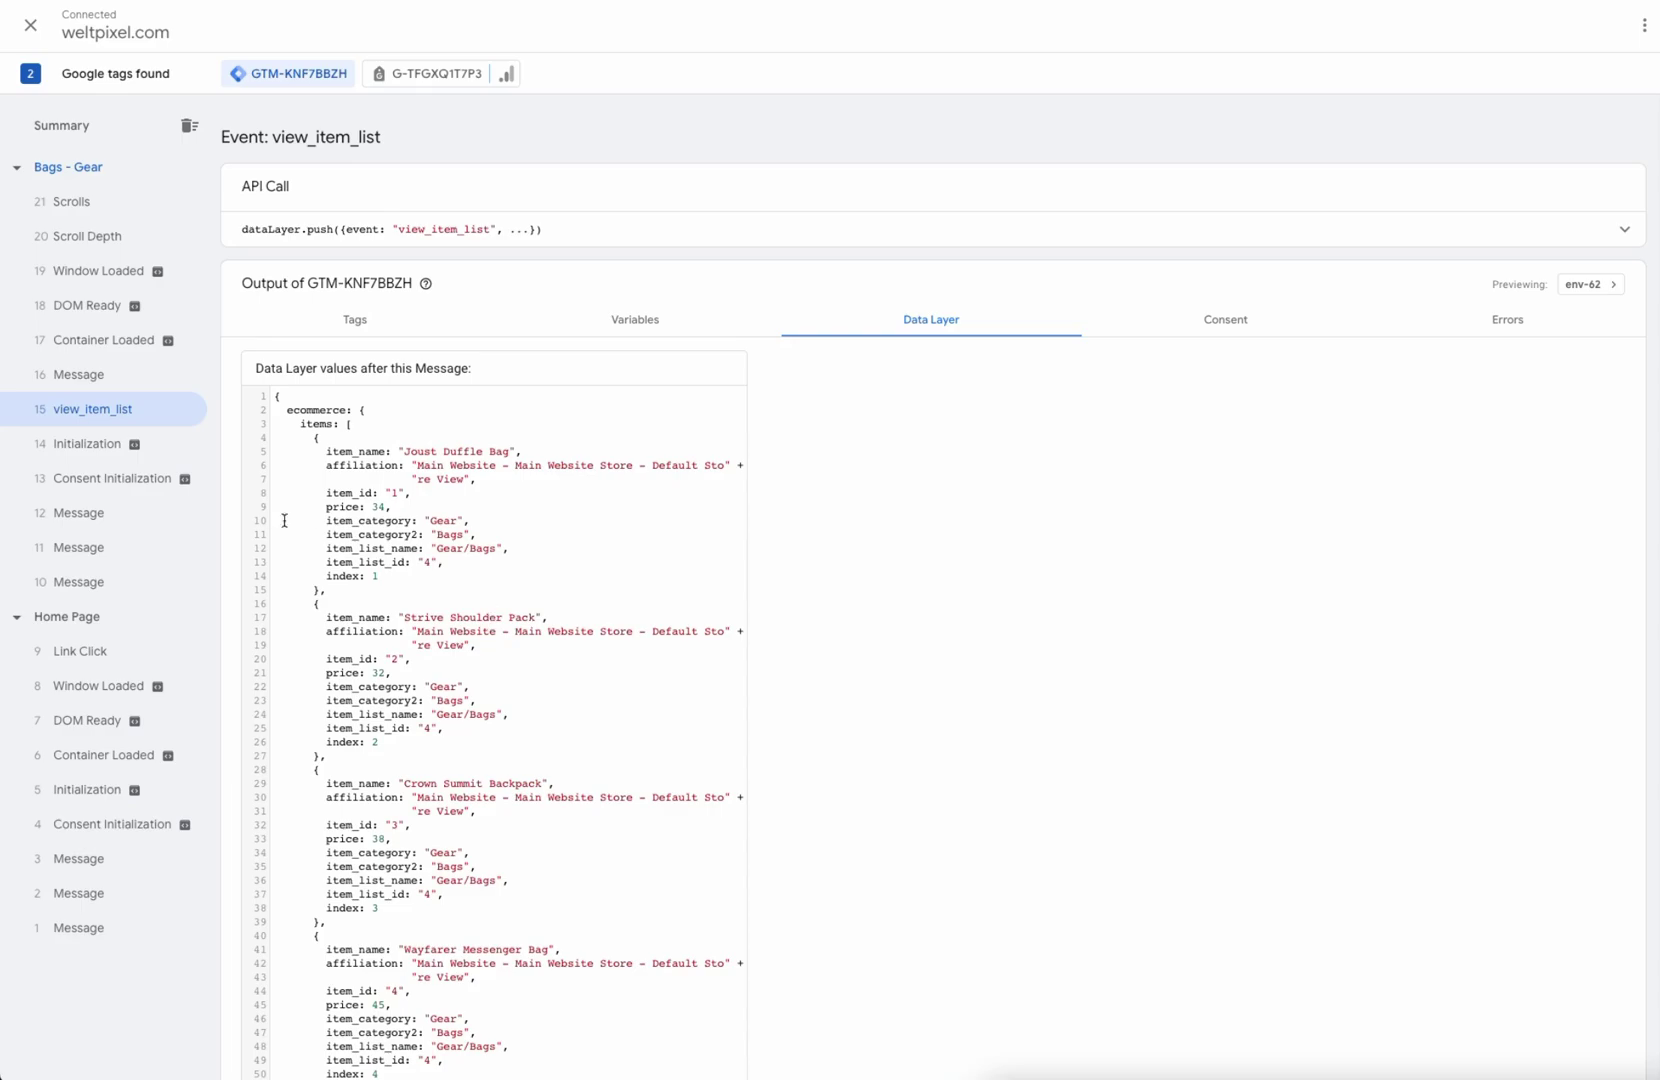
drag(292, 421, 686, 1010)
click(898, 630)
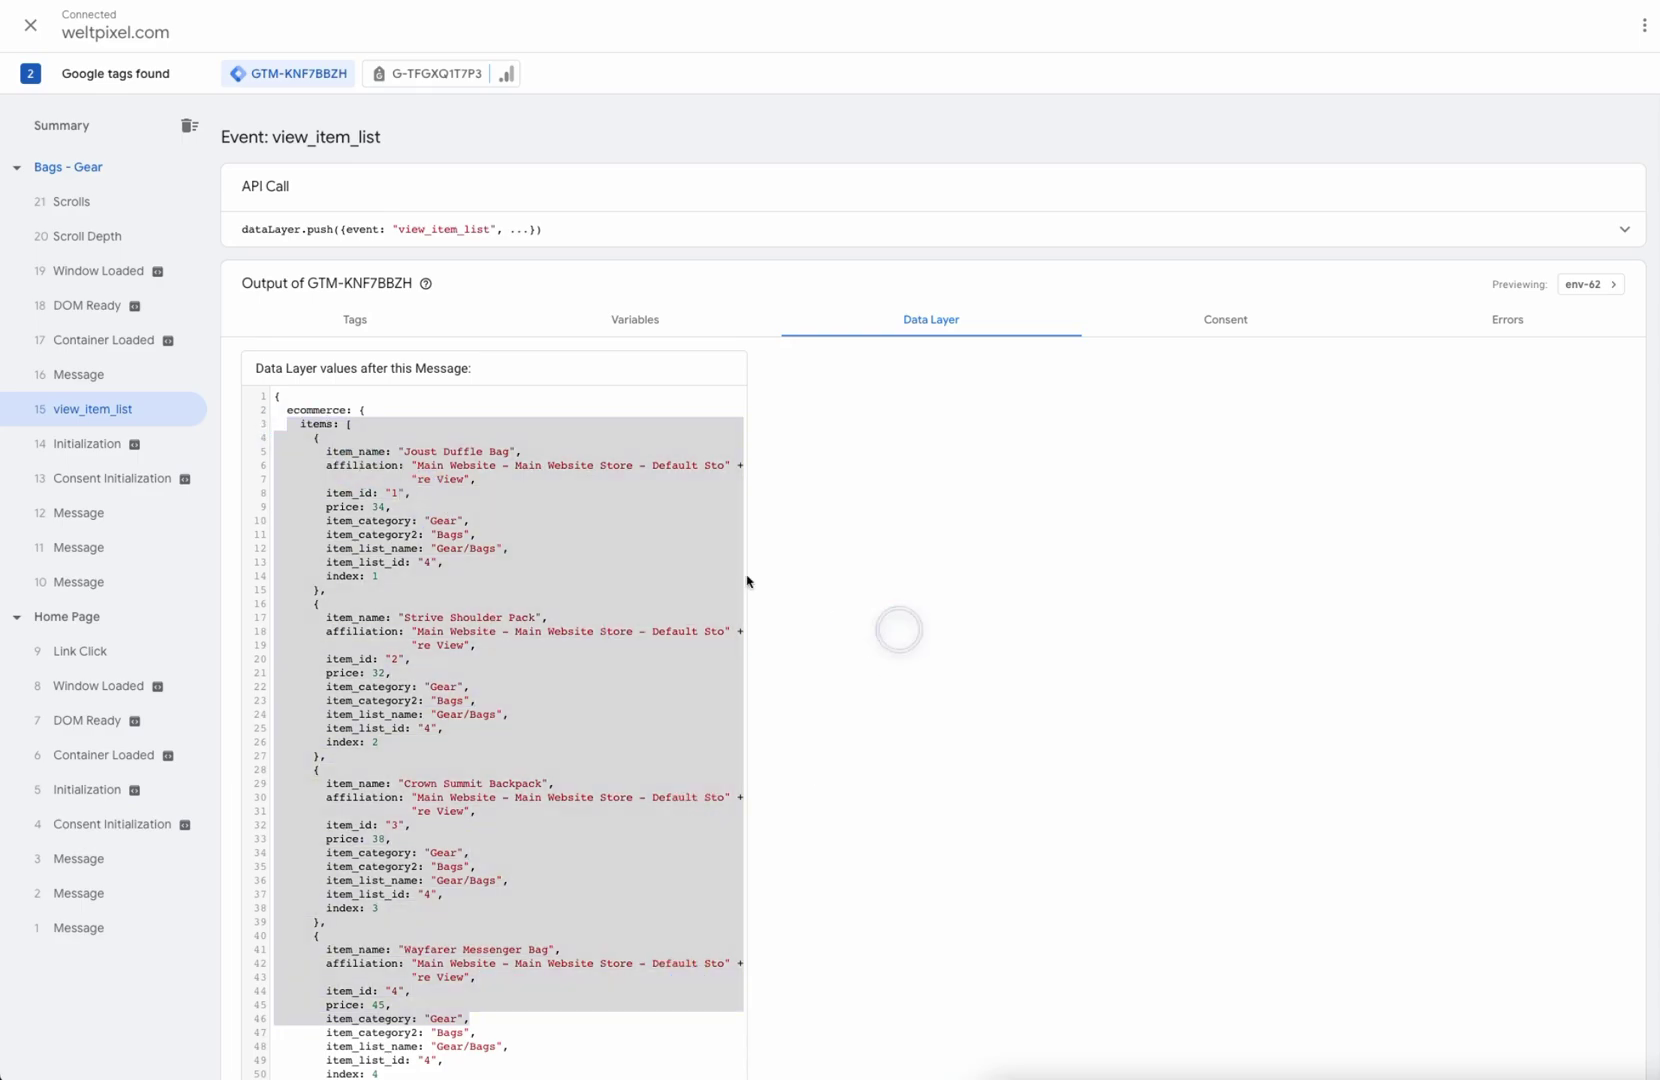
click(485, 475)
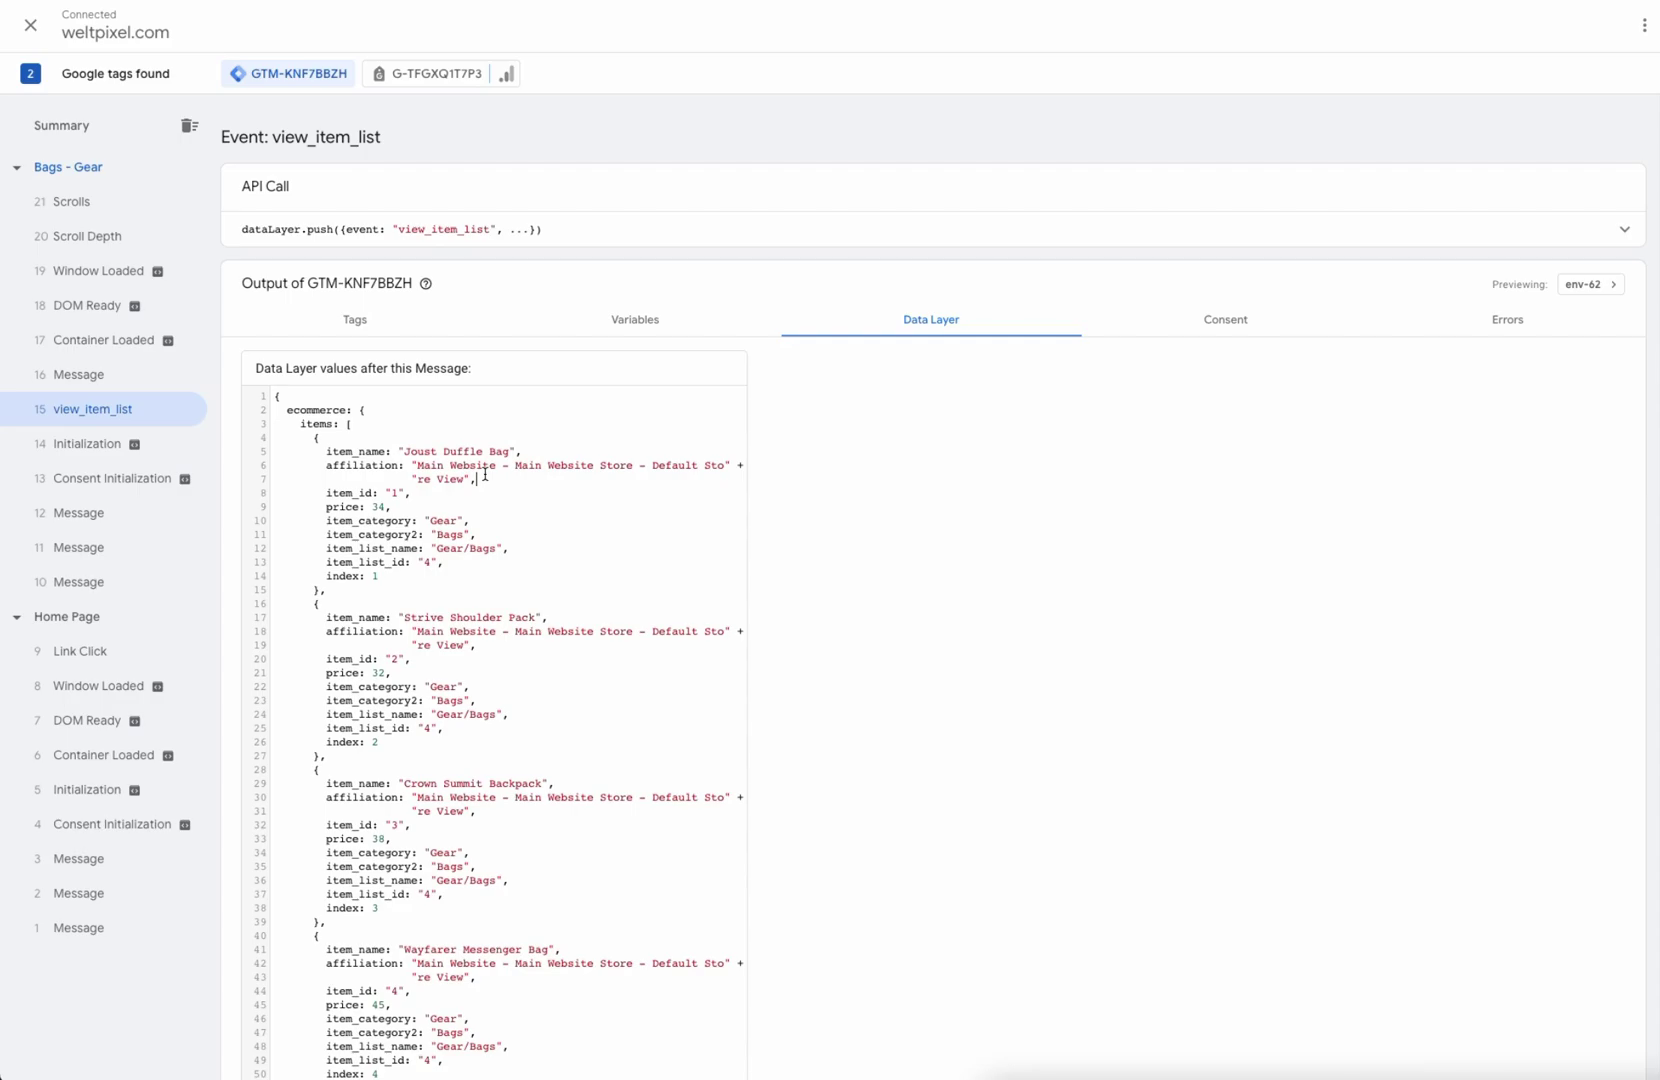
Step: Scroll through the 12 Gear/Bags items, highlighting the last products and the Joust Duffle Bag entry
scroll(600, 620, down, 12)
scroll(581, 650, down, 5)
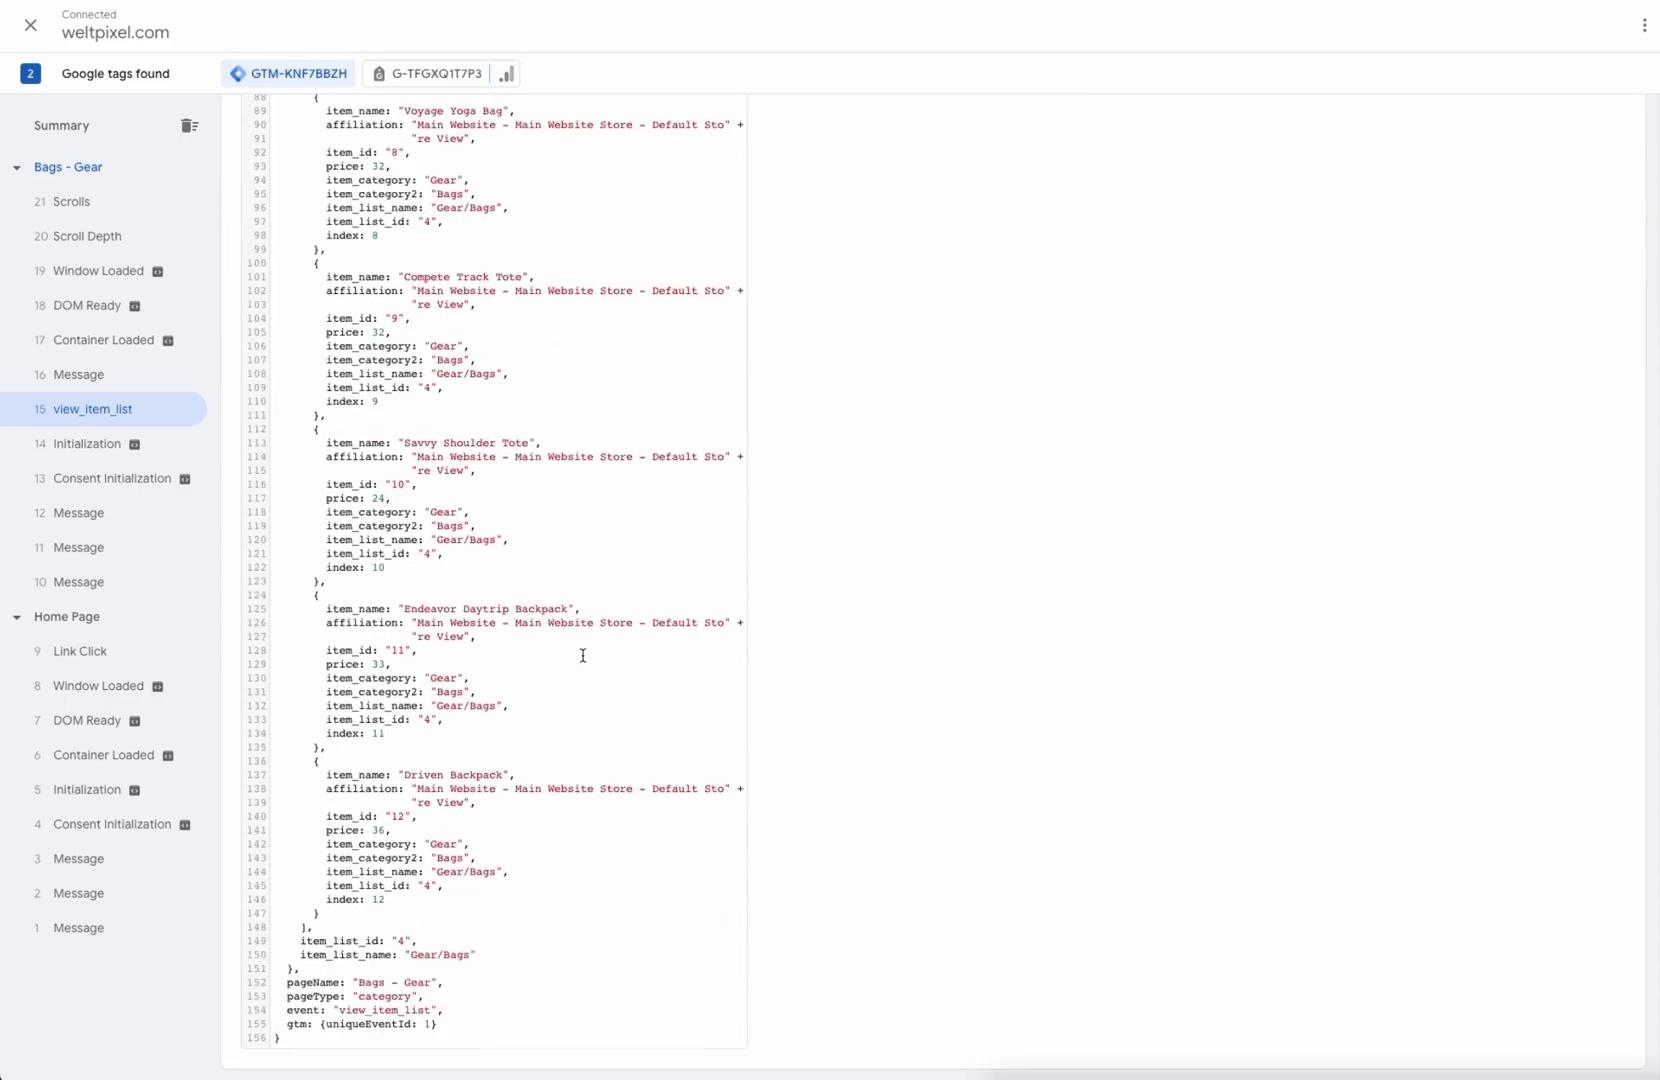
drag(541, 953, 448, 289)
click(448, 289)
scroll(683, 545, up, 15)
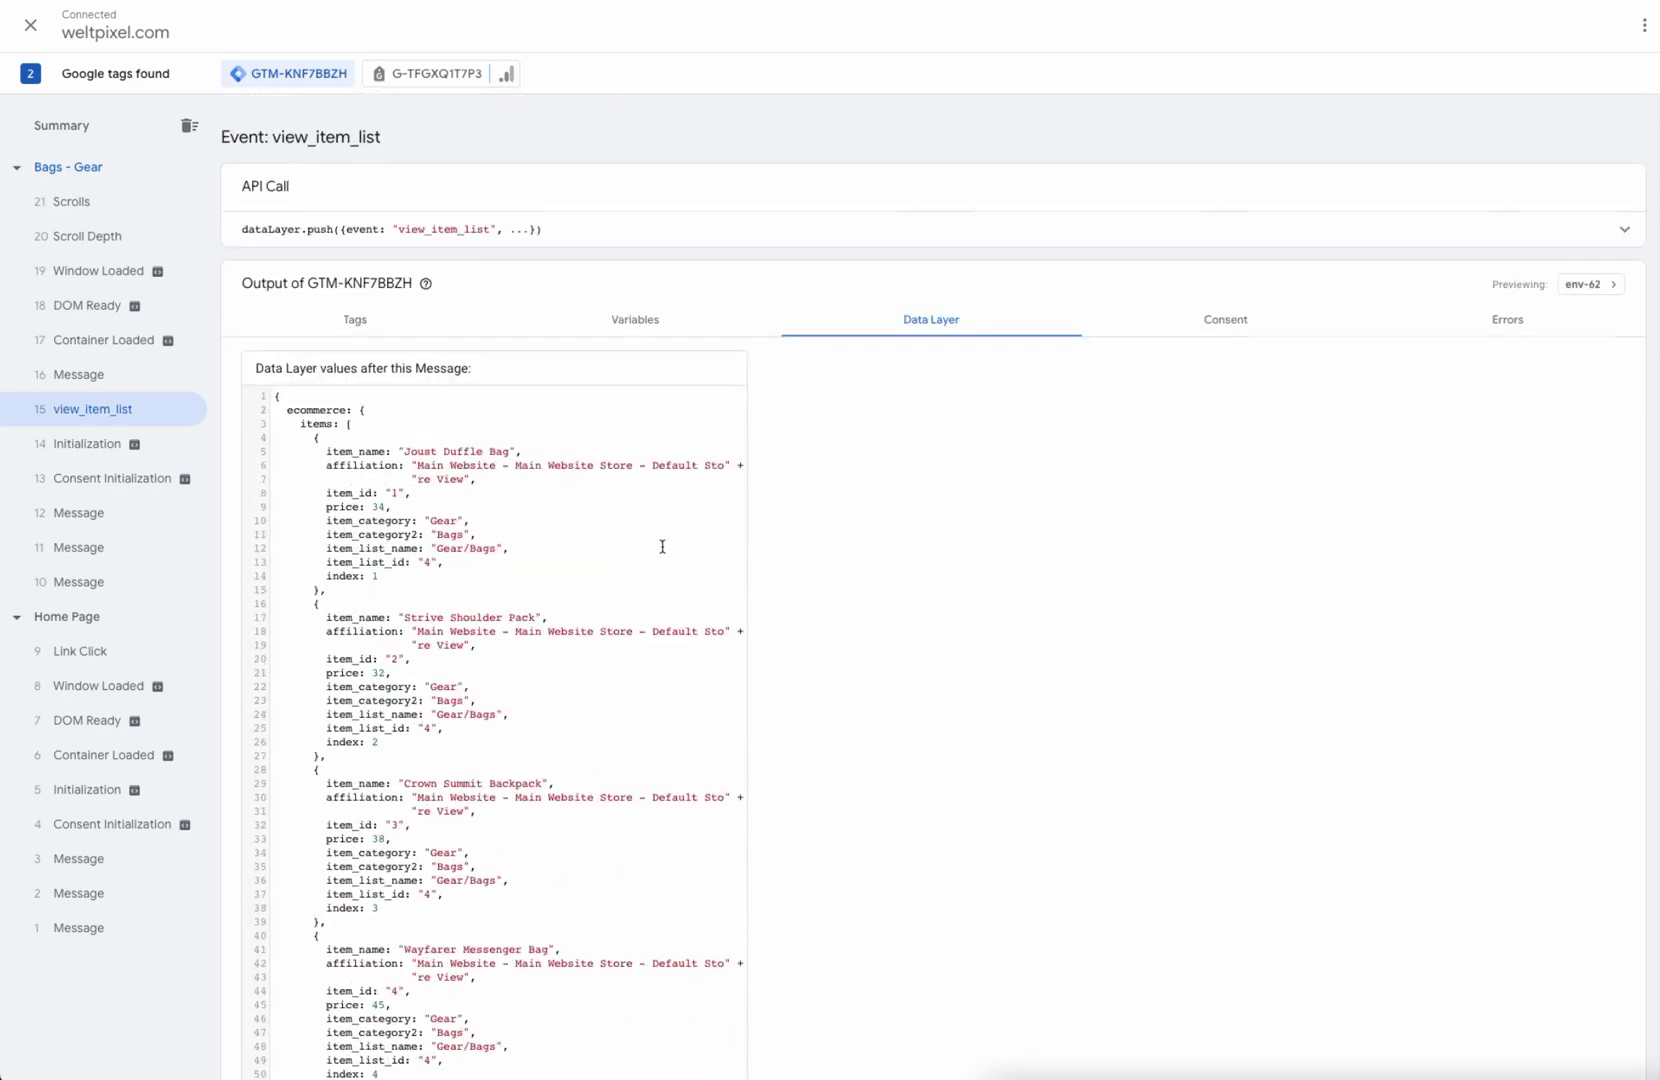
drag(365, 452, 497, 604)
click(597, 565)
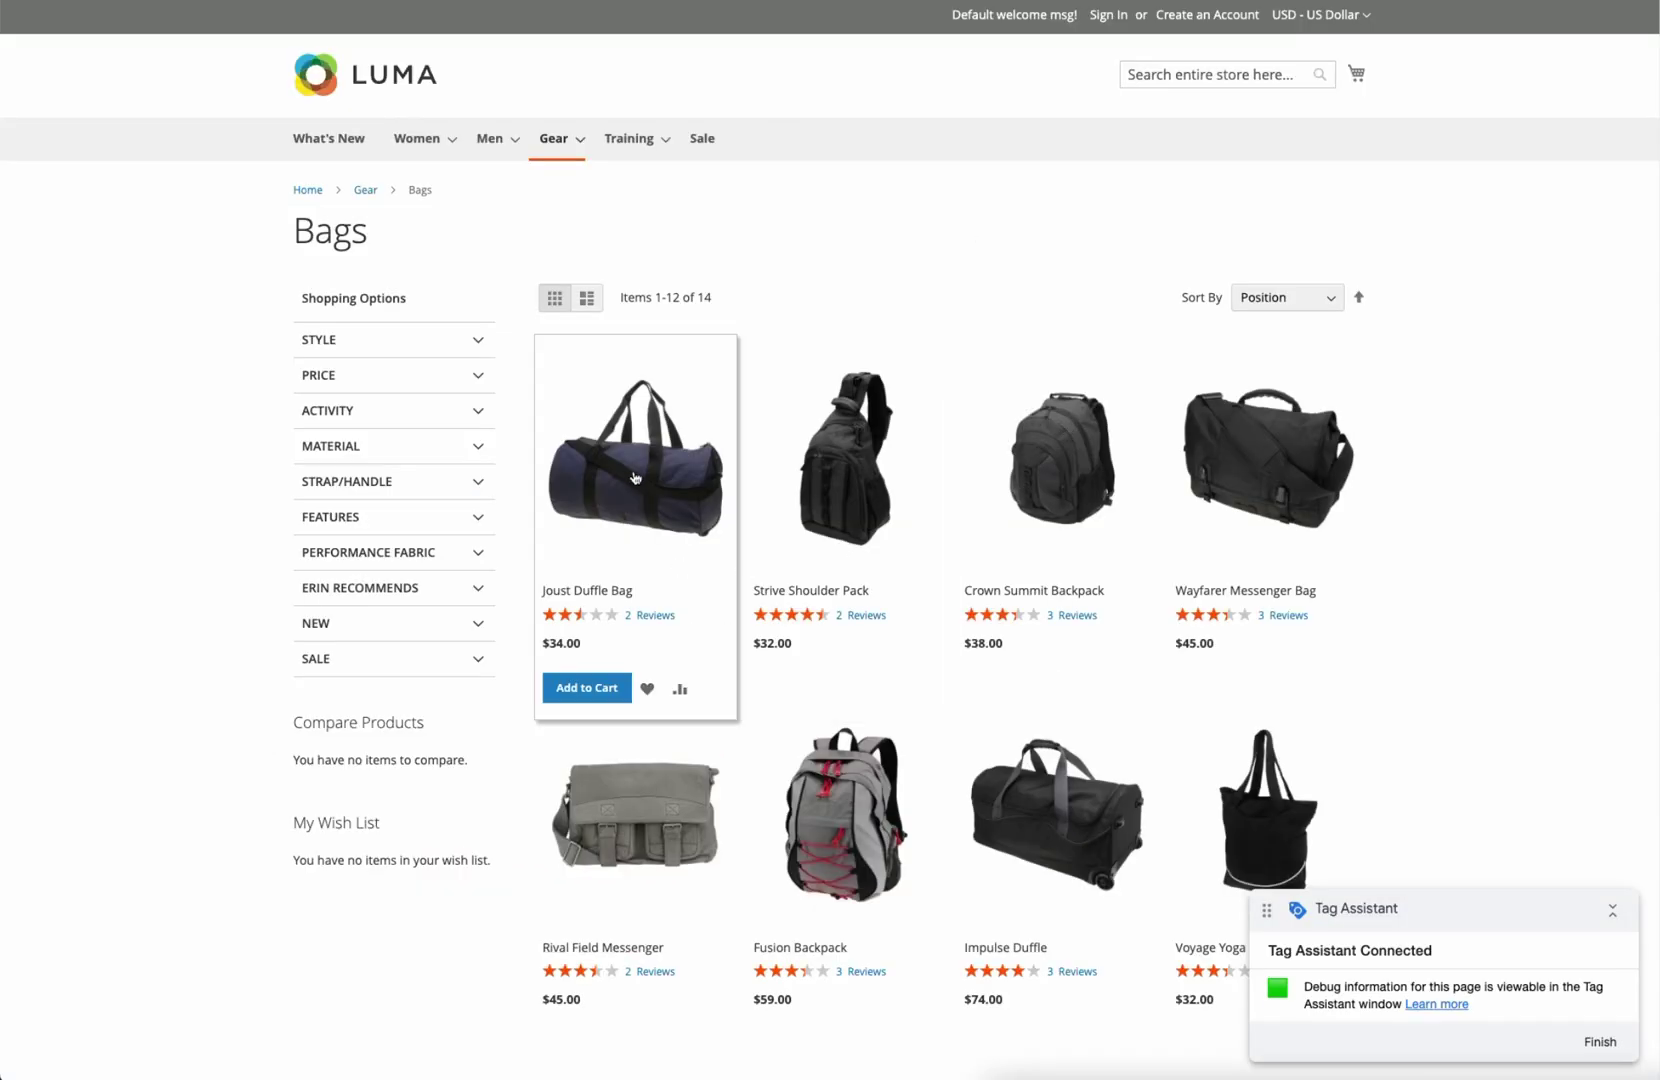
Step: Open the Joust Duffle Bag product page from the Bags listing
click(635, 458)
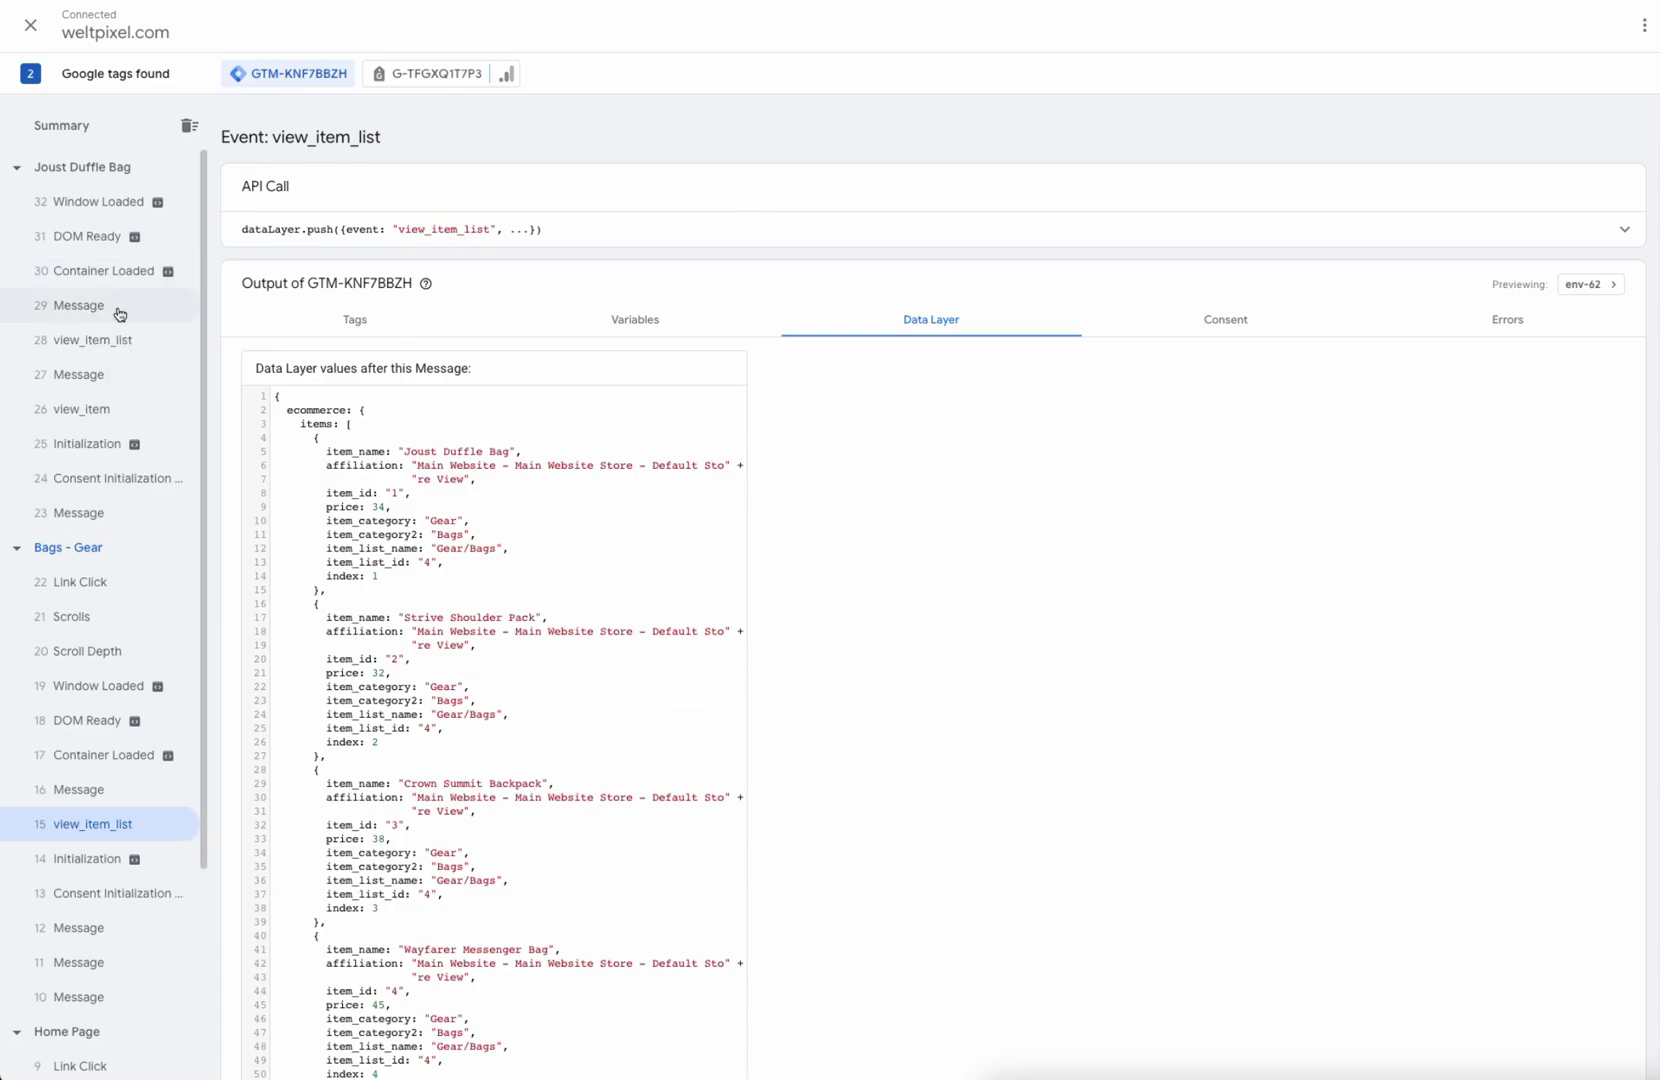
Step: Review the view_item event's data layer for the Joust Duffle Bag's item details
click(105, 411)
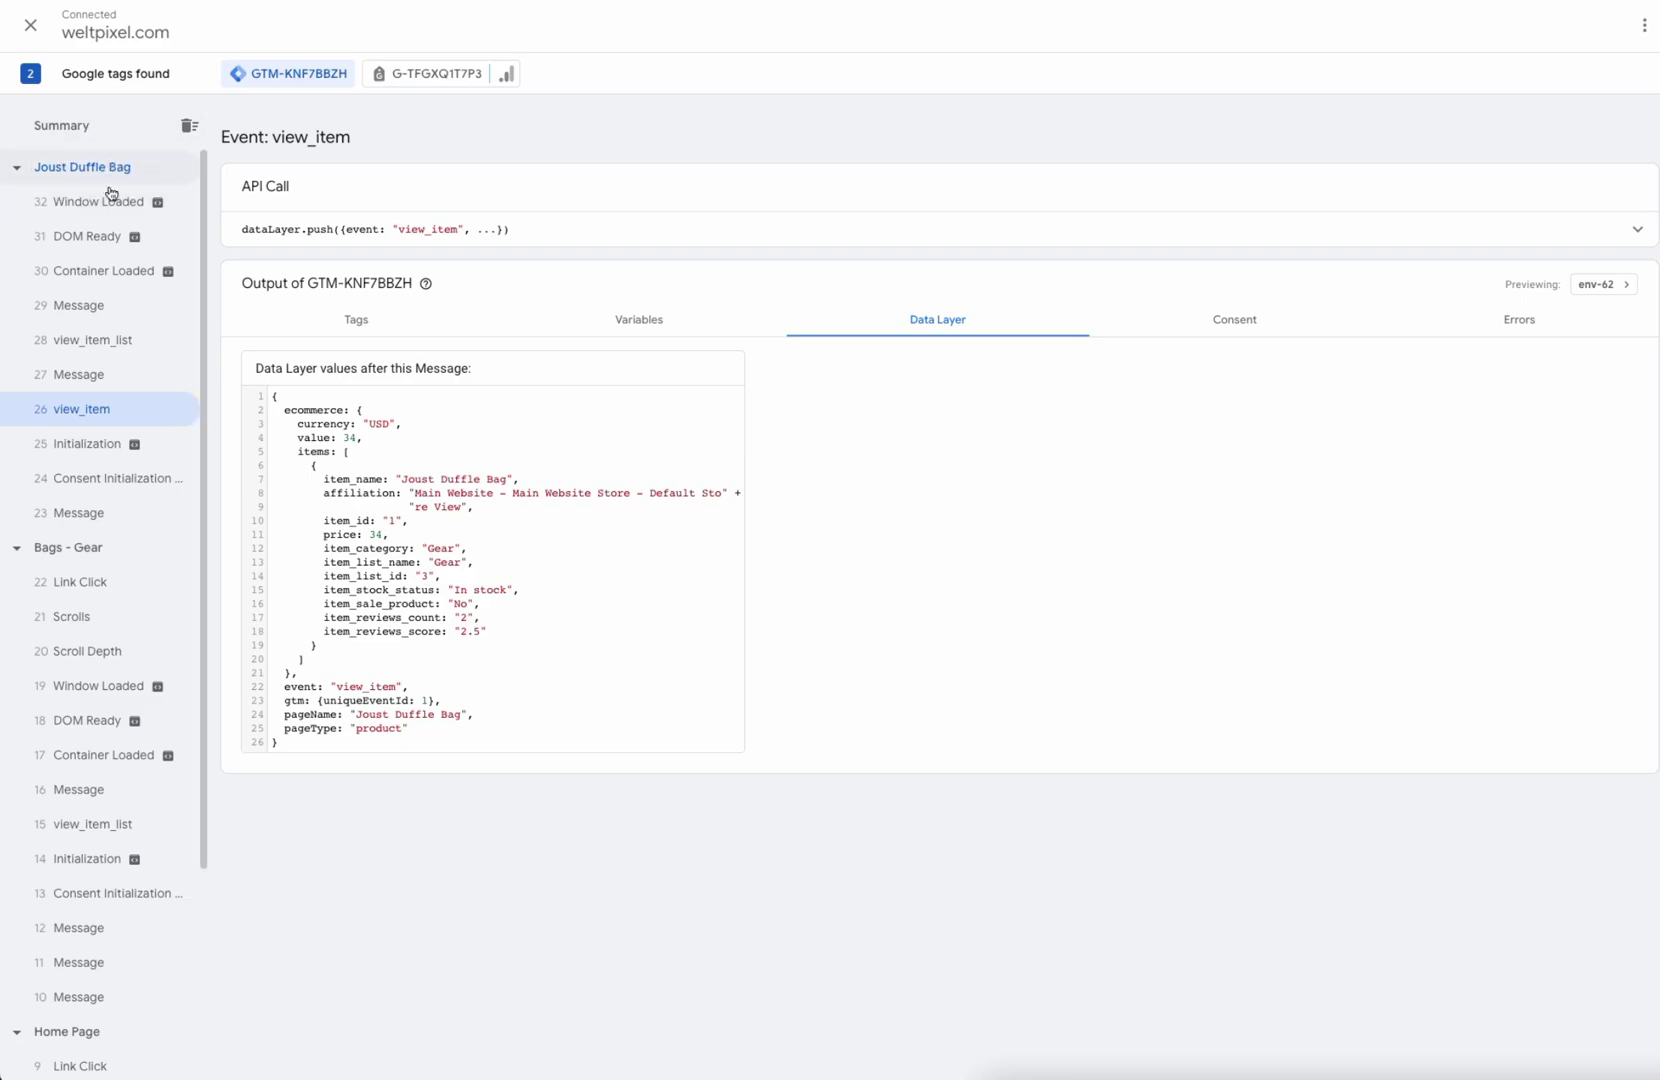
drag(292, 468, 600, 690)
click(630, 582)
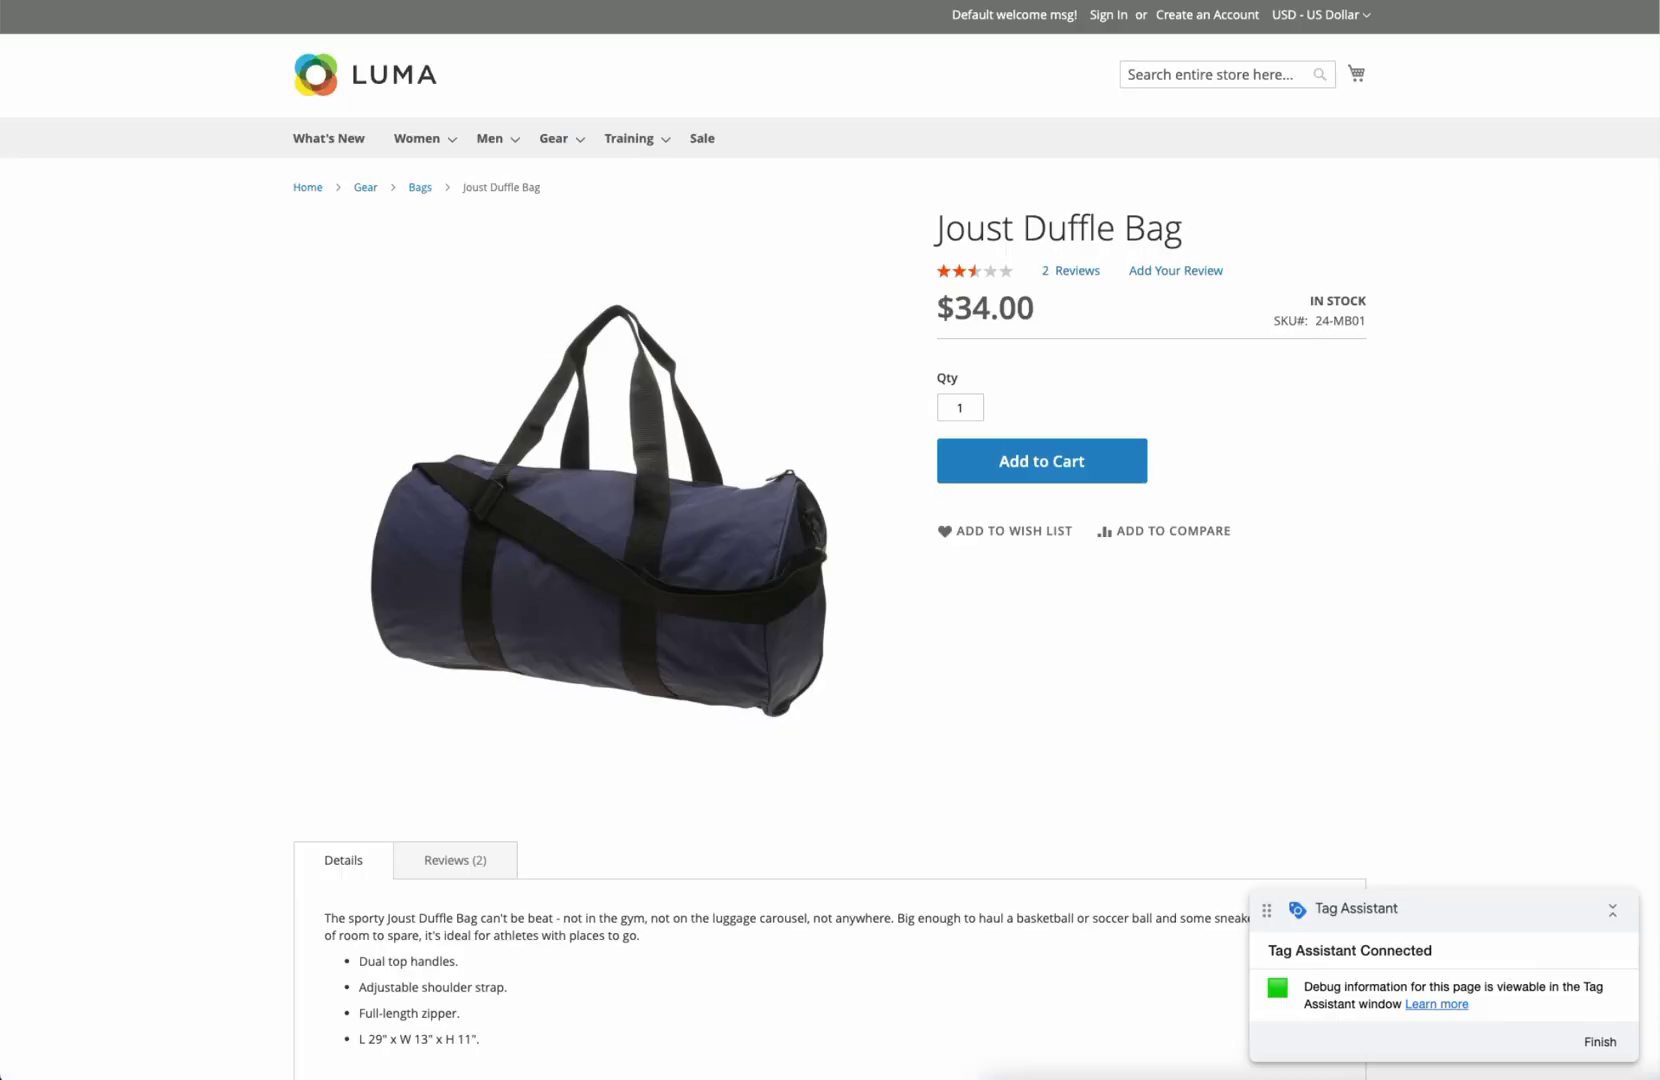
Step: Add the Joust Duffle Bag to the cart and inspect the add_to_cart data layer (quantity 1, 34 USD)
click(1070, 460)
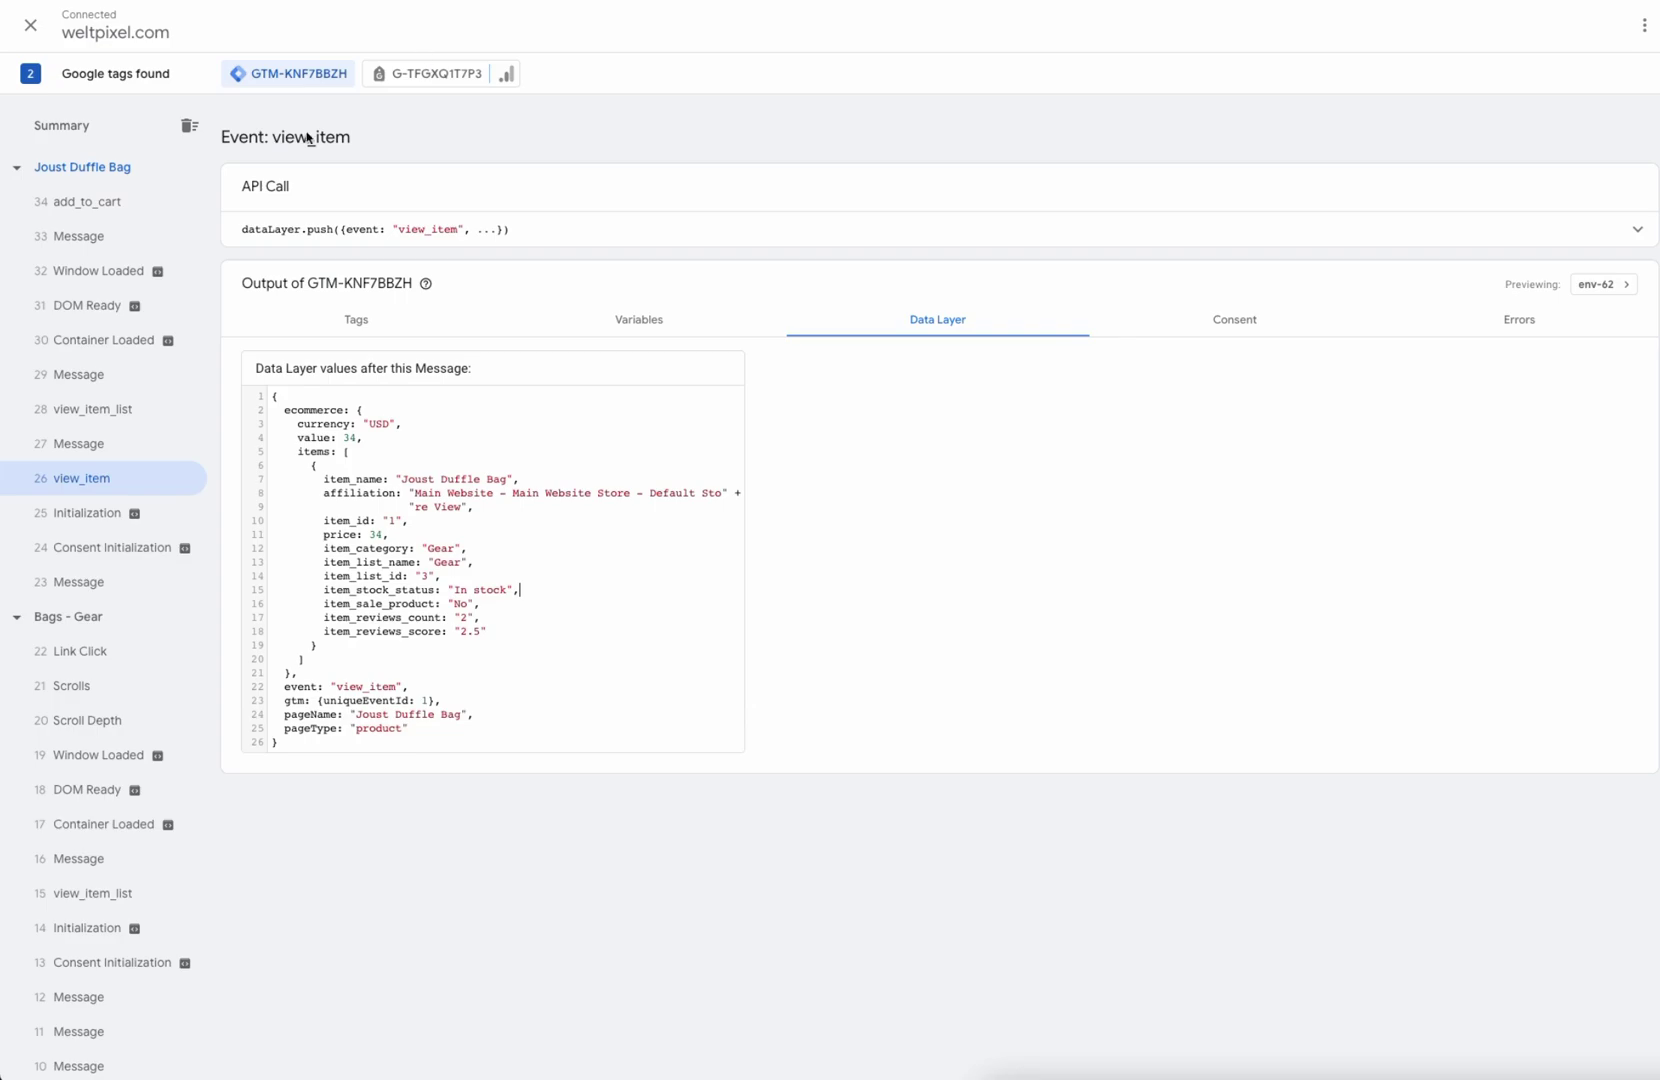
click(89, 202)
drag(315, 460, 630, 664)
click(628, 532)
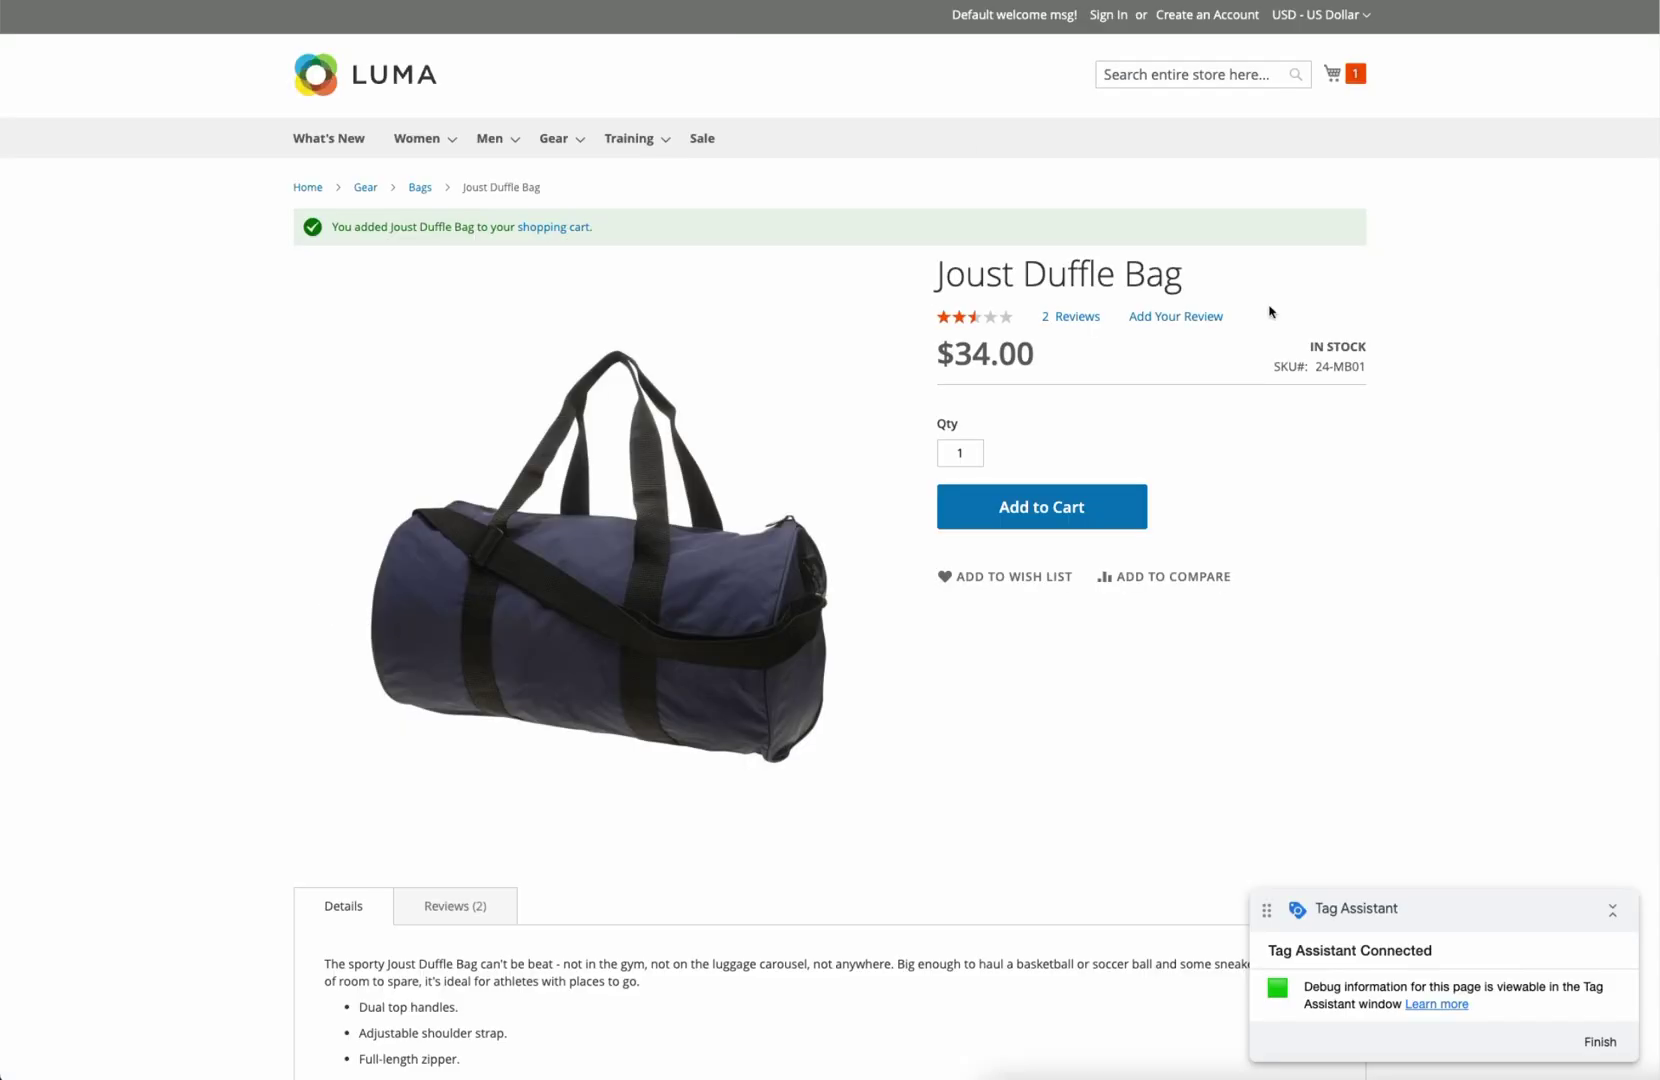
Step: Open the one-item Shopping Cart page, then select that page's entry in Tag Assistant
click(1333, 73)
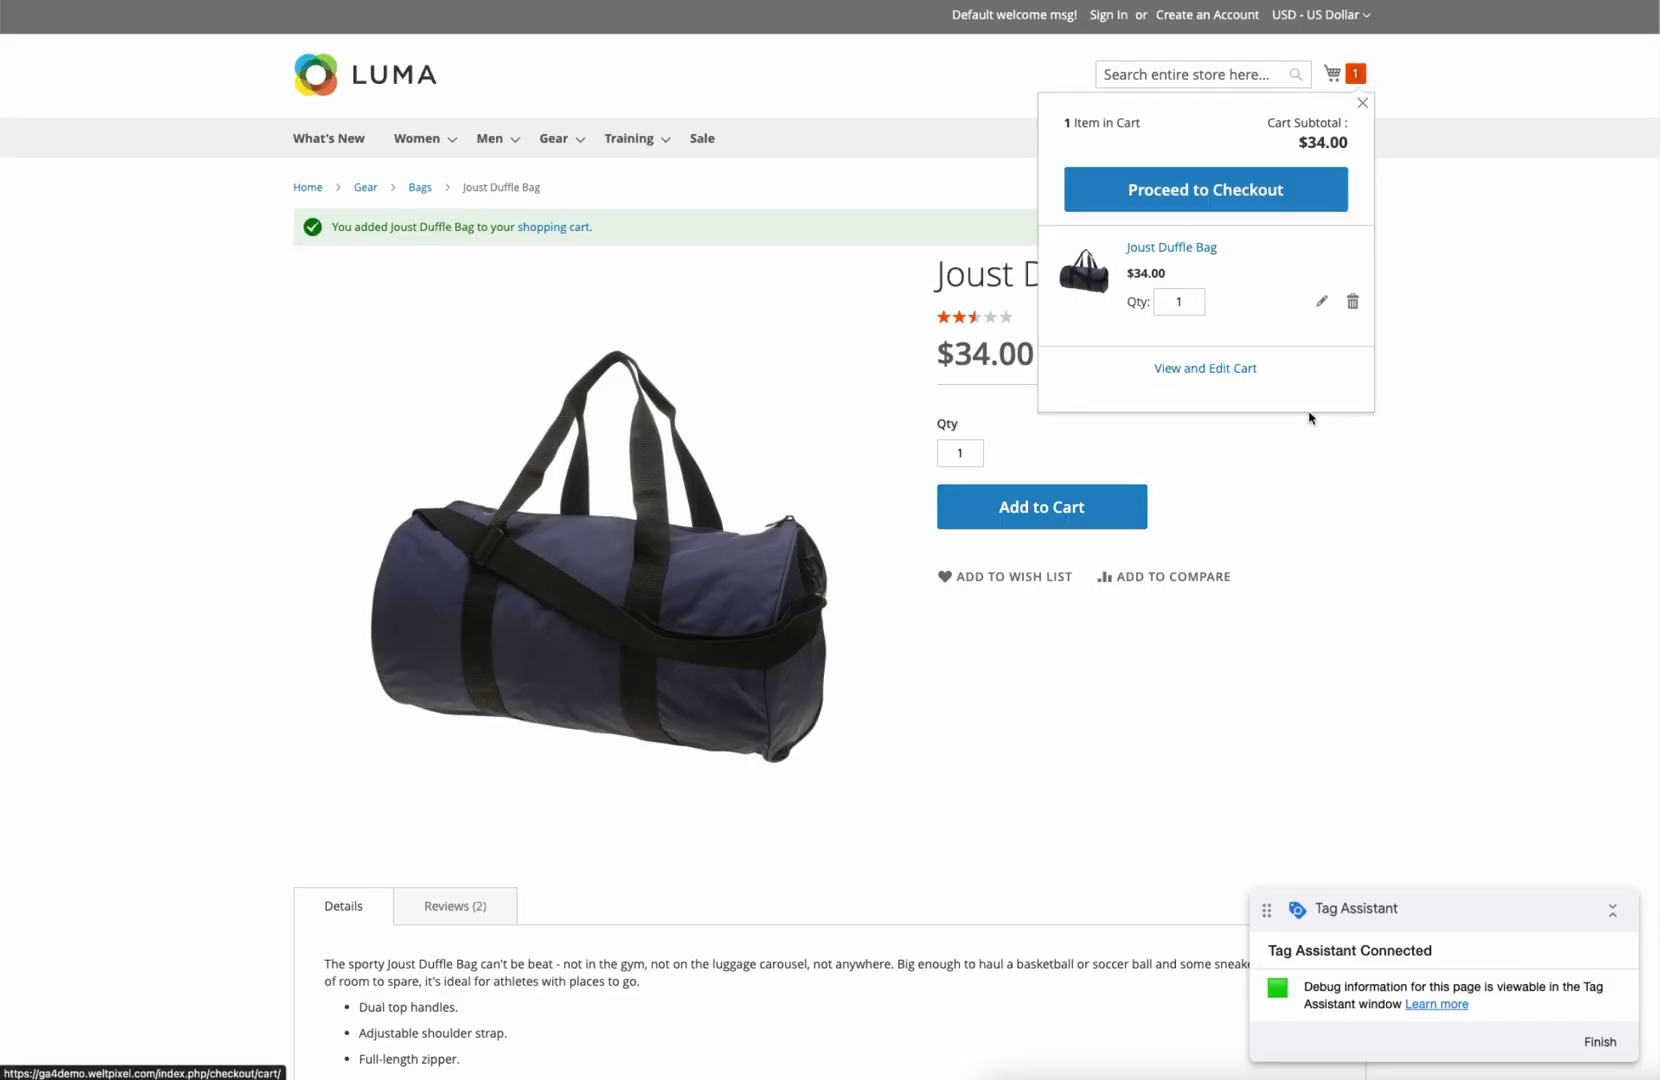
click(1215, 378)
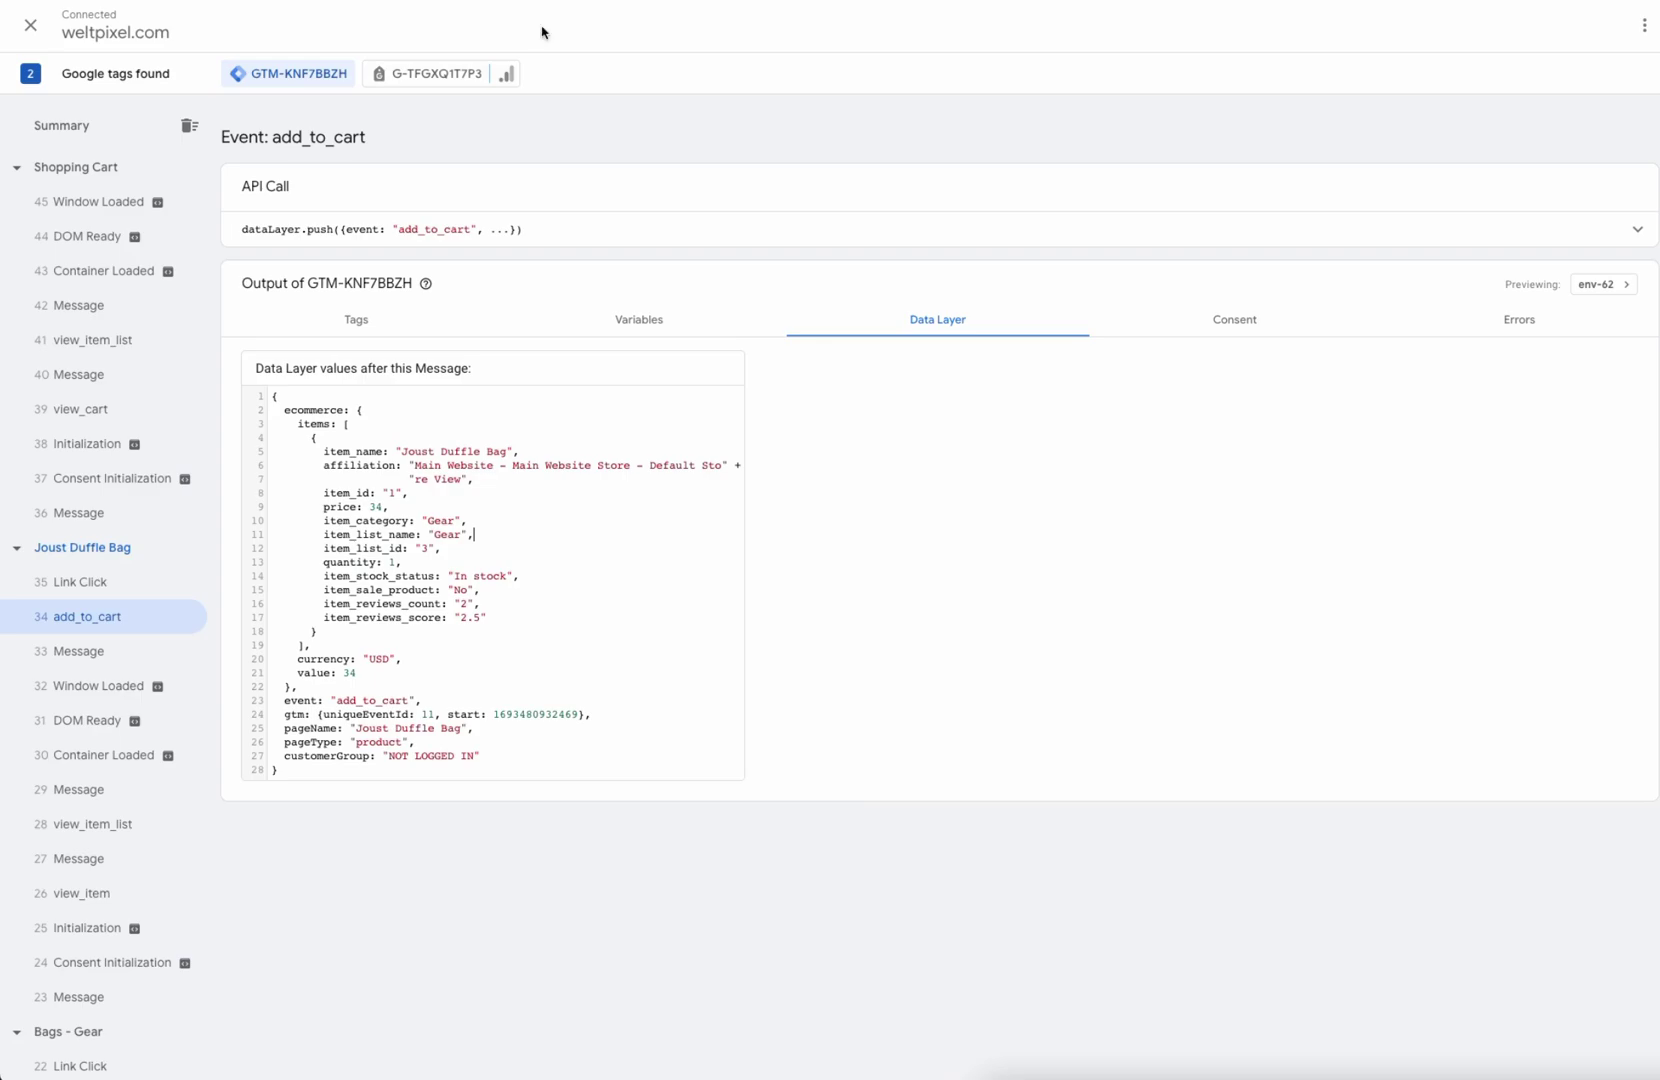
key(super+Tab)
click(109, 167)
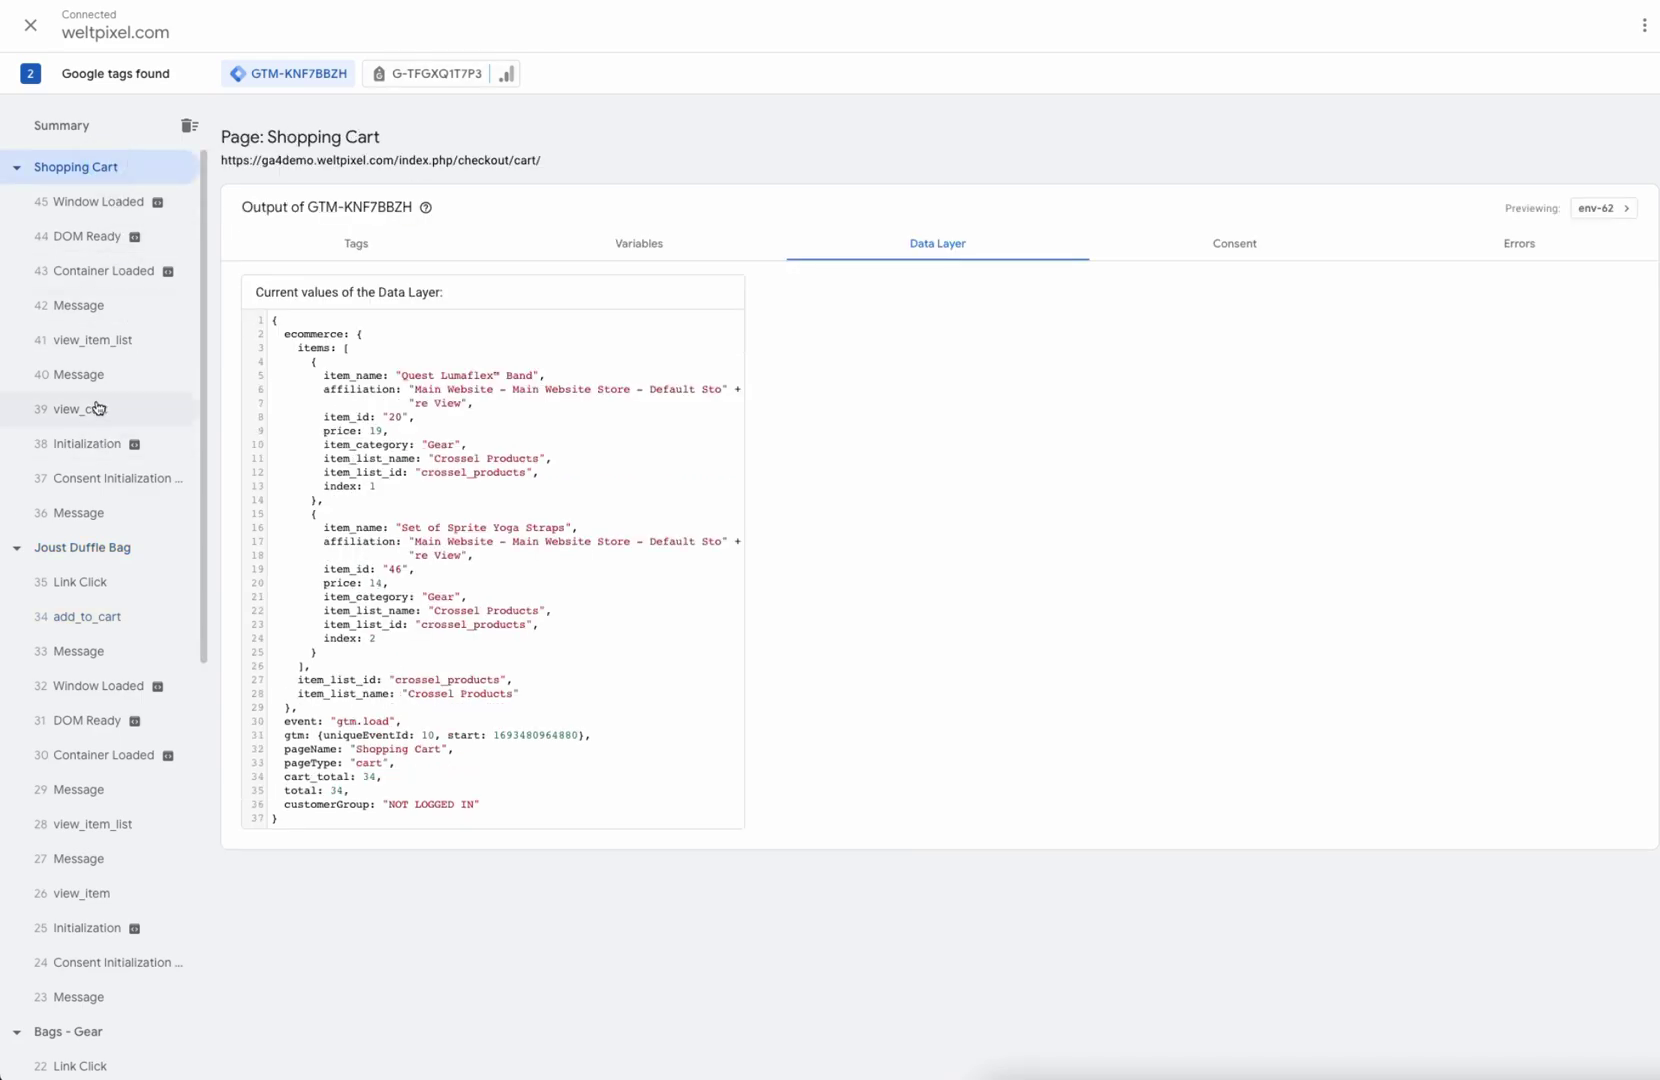
Step: Review the view_cart event's data layer showing the Joust Duffle Bag
click(98, 409)
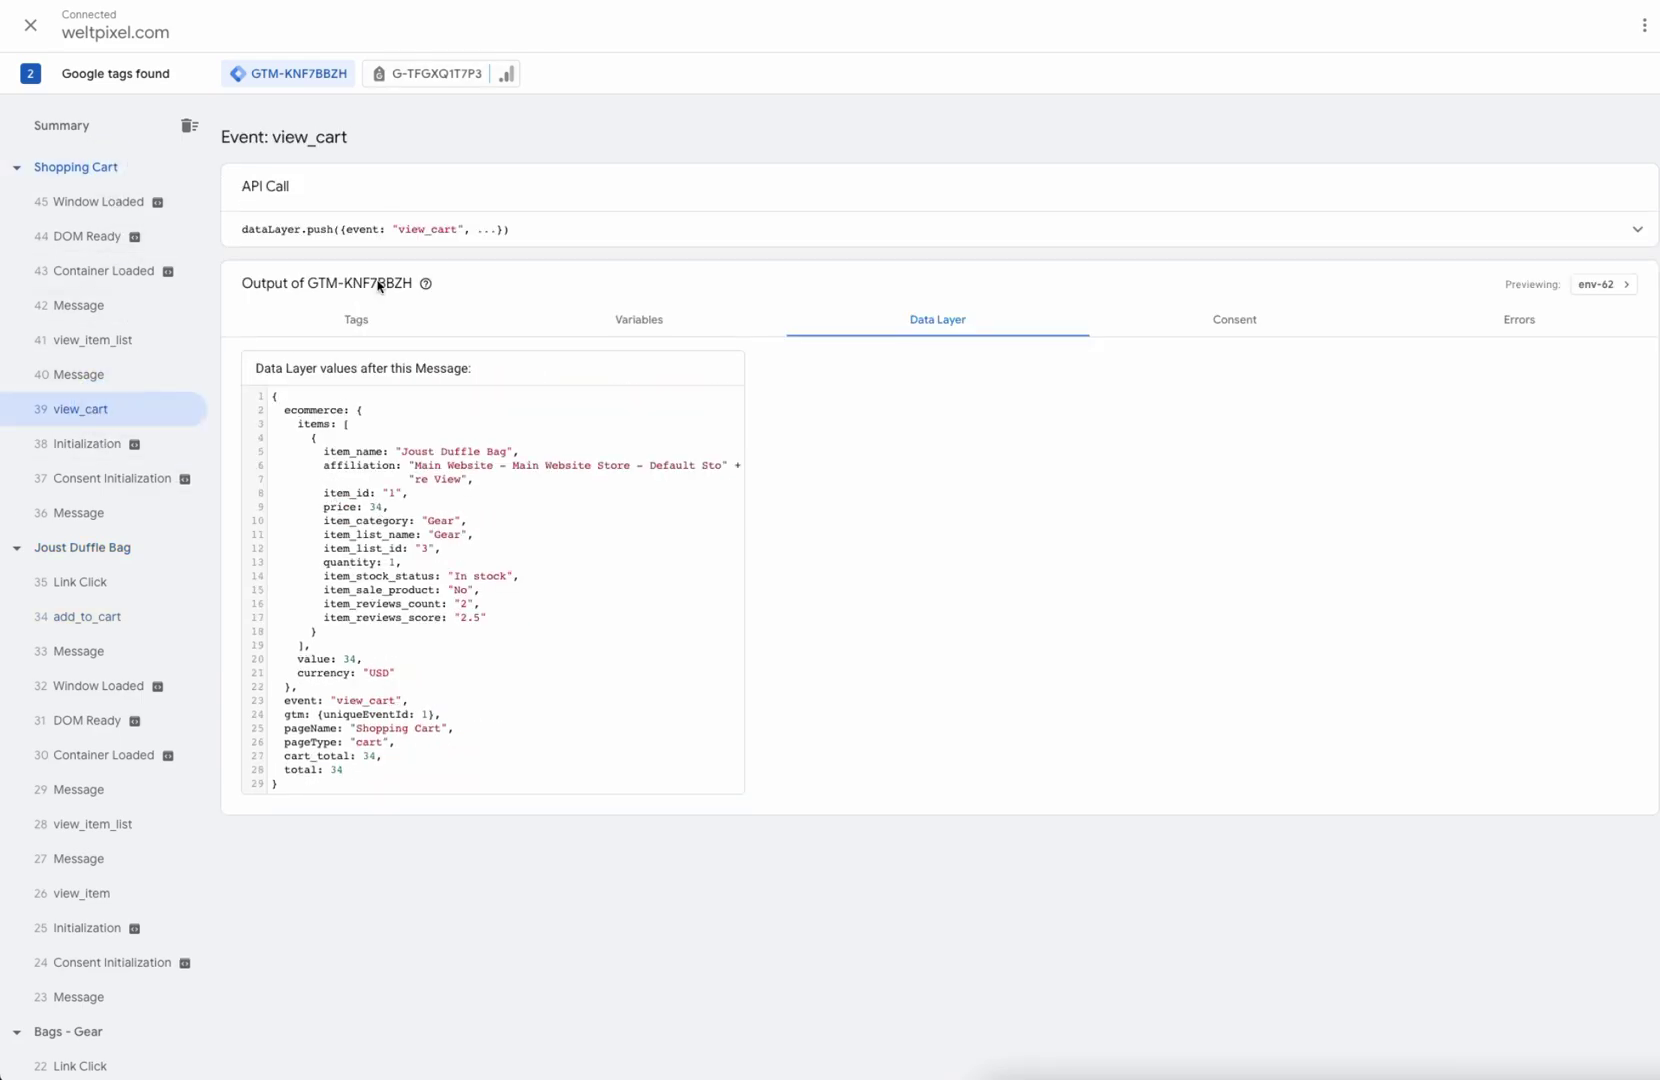
drag(285, 437, 553, 607)
click(582, 547)
Step: Return to the Luma store's Gear > Bags category page
key(alt+Tab)
mouse_move(540, 150)
click(567, 178)
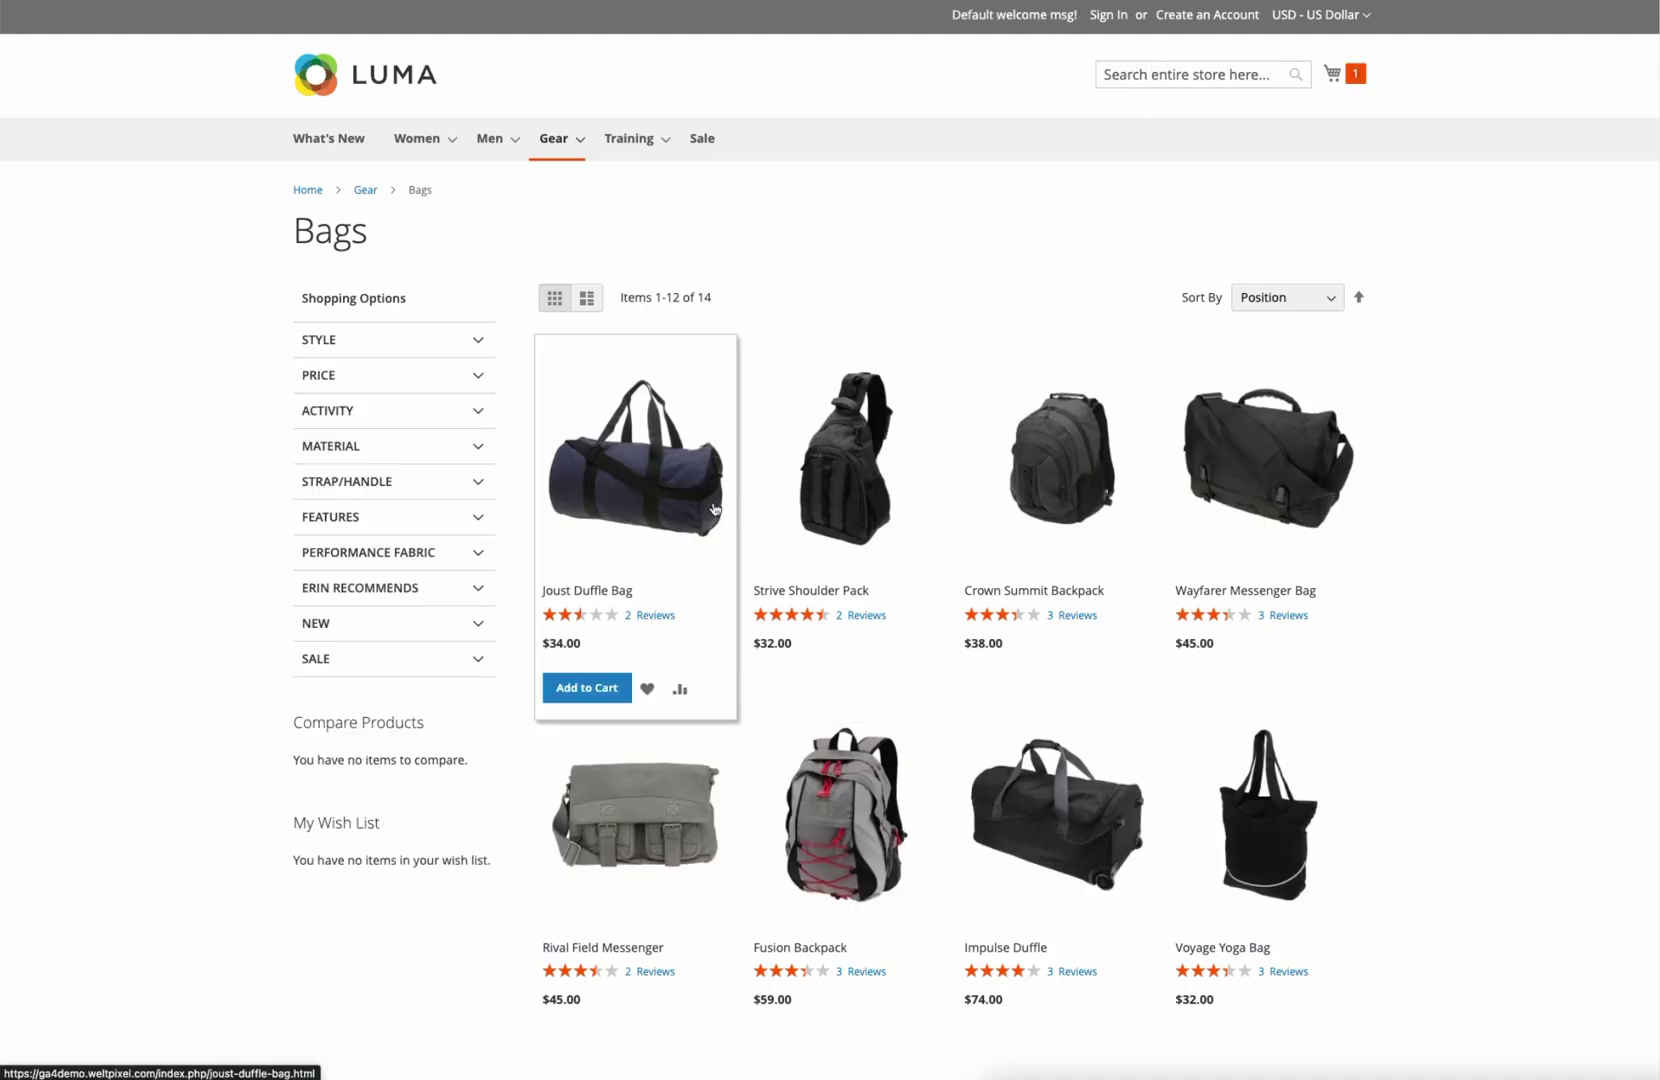
Step: Add the Strive Shoulder Pack to the cart and open the mini-cart showing two items for $66.00
click(1019, 486)
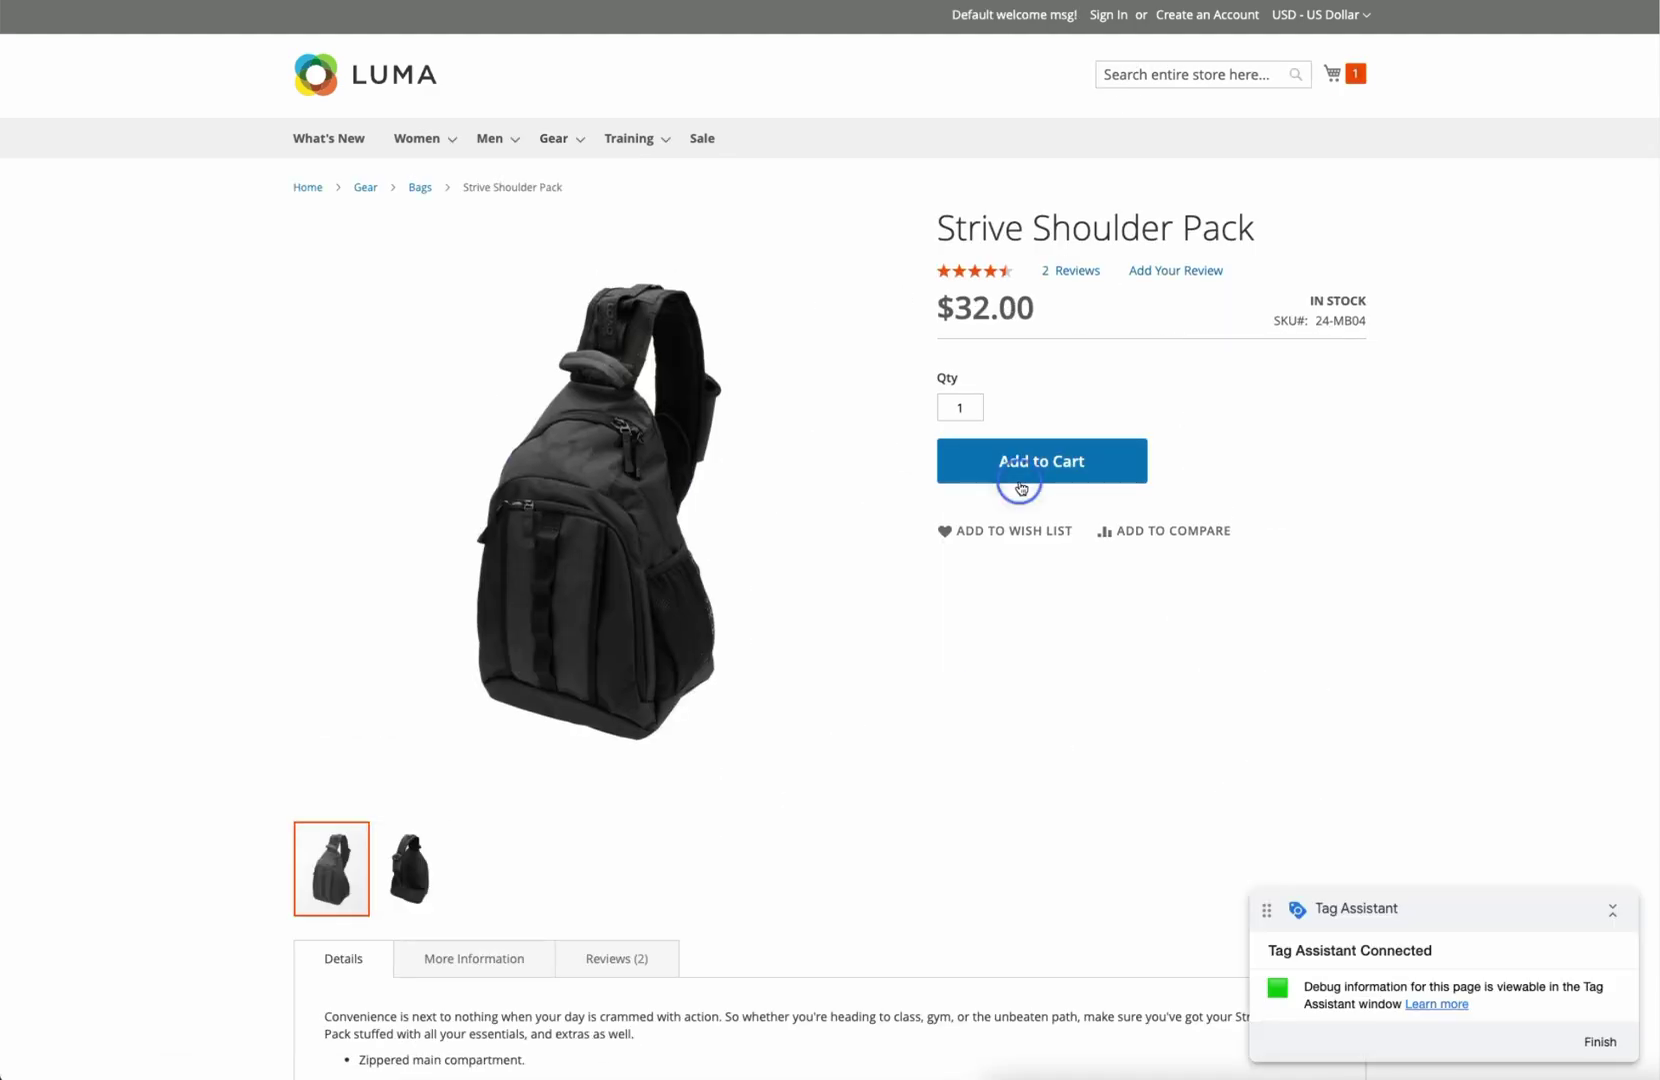
click(1346, 76)
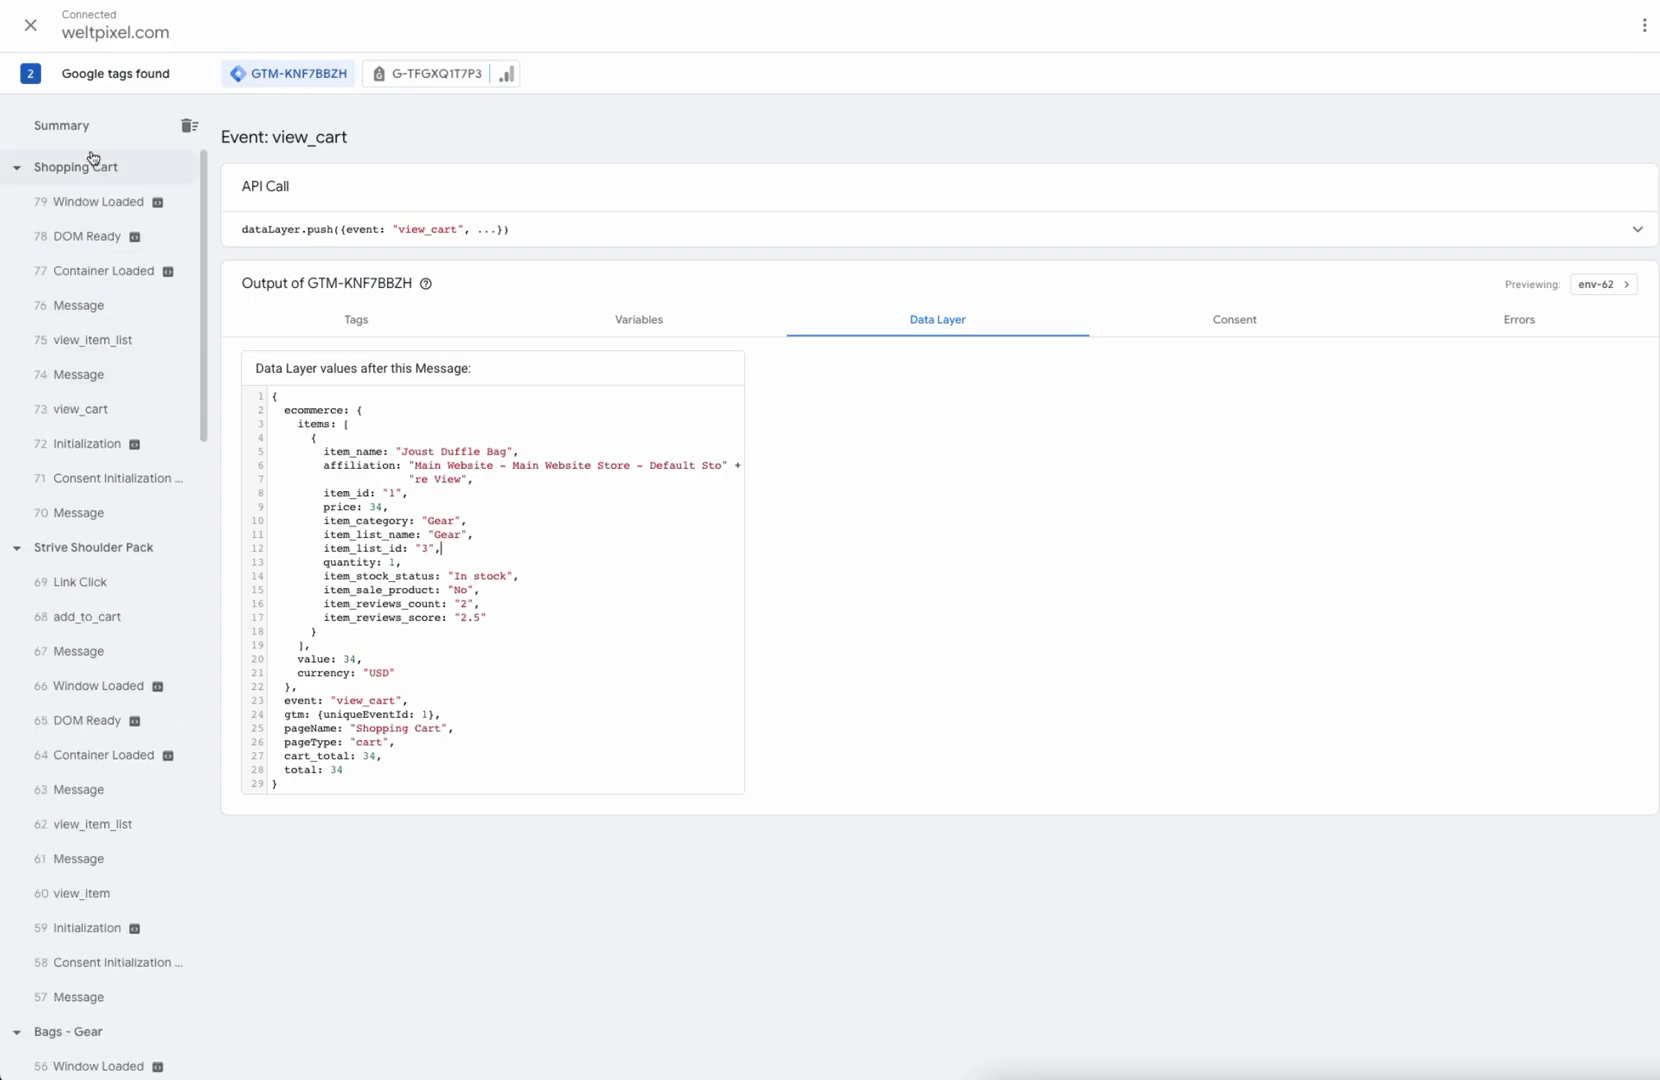
Step: Check that the latest view_cart data layer lists the Strive Shoulder Pack's id and price
click(88, 409)
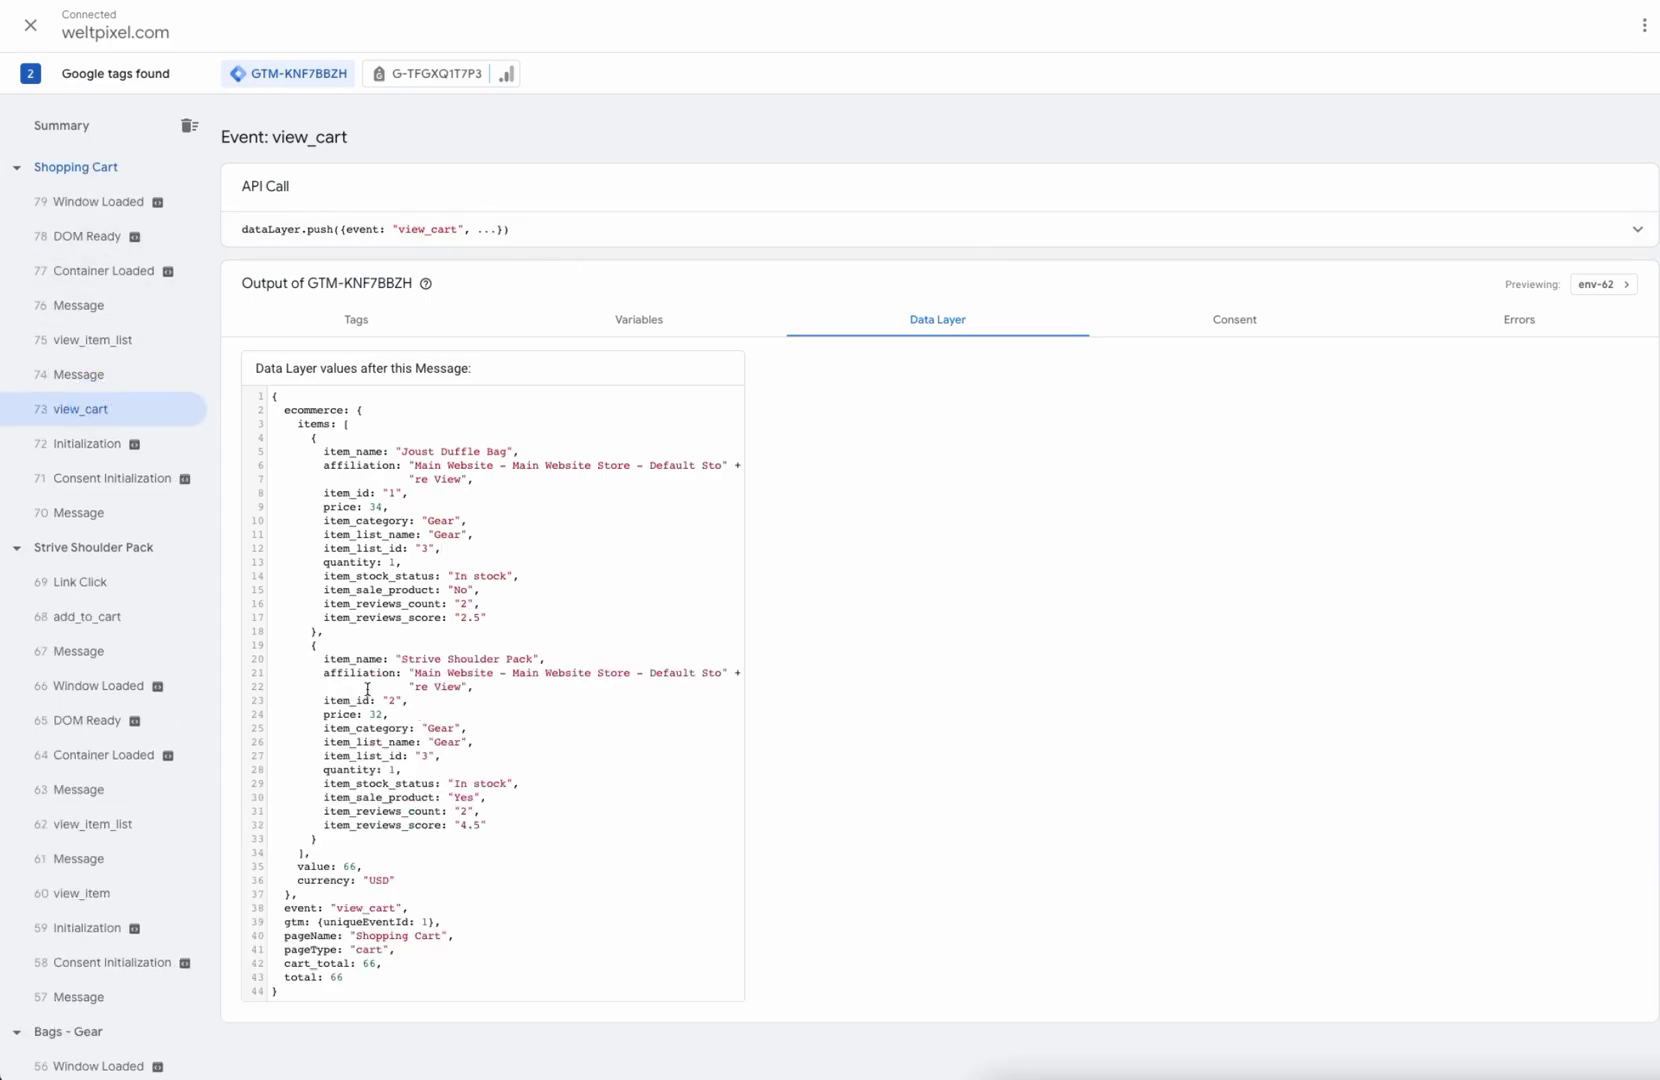
drag(326, 656, 545, 823)
drag(607, 702, 390, 714)
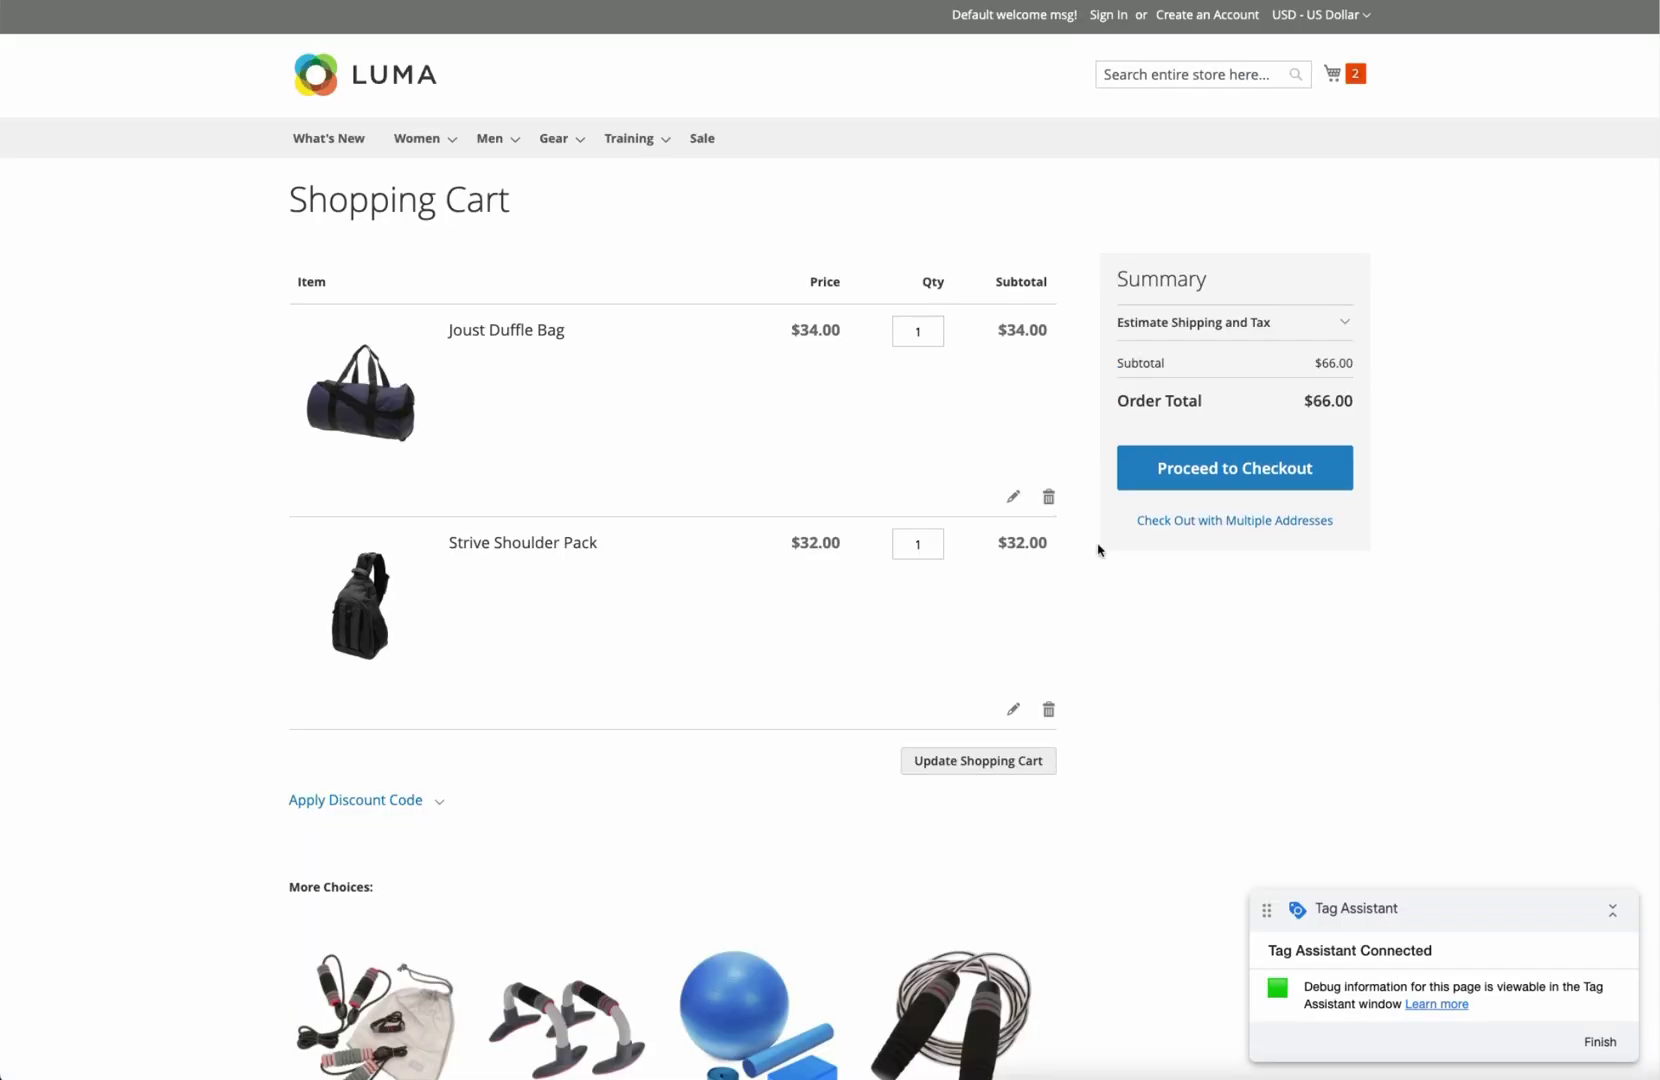
Step: Proceed to checkout in the Luma store to reach the Shipping step
click(1180, 467)
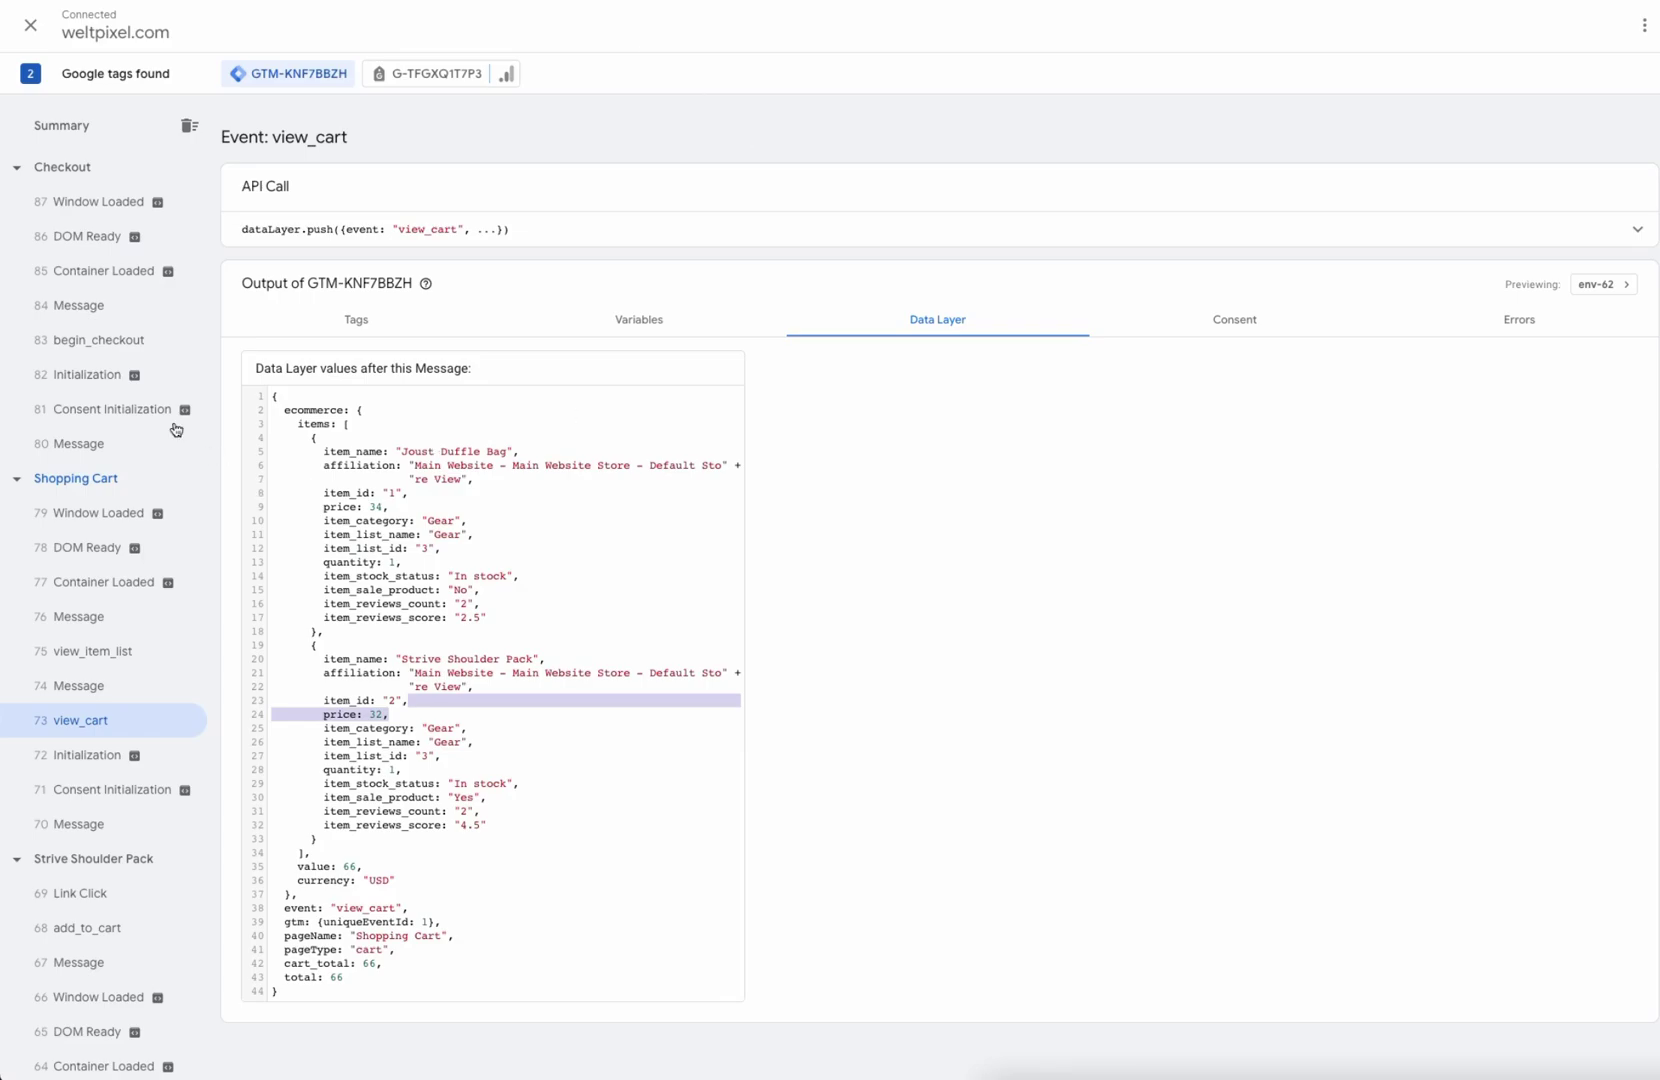
Step: Inspect the begin_checkout event's data layer, highlighting both checkout items
click(136, 338)
drag(314, 447, 556, 810)
click(667, 682)
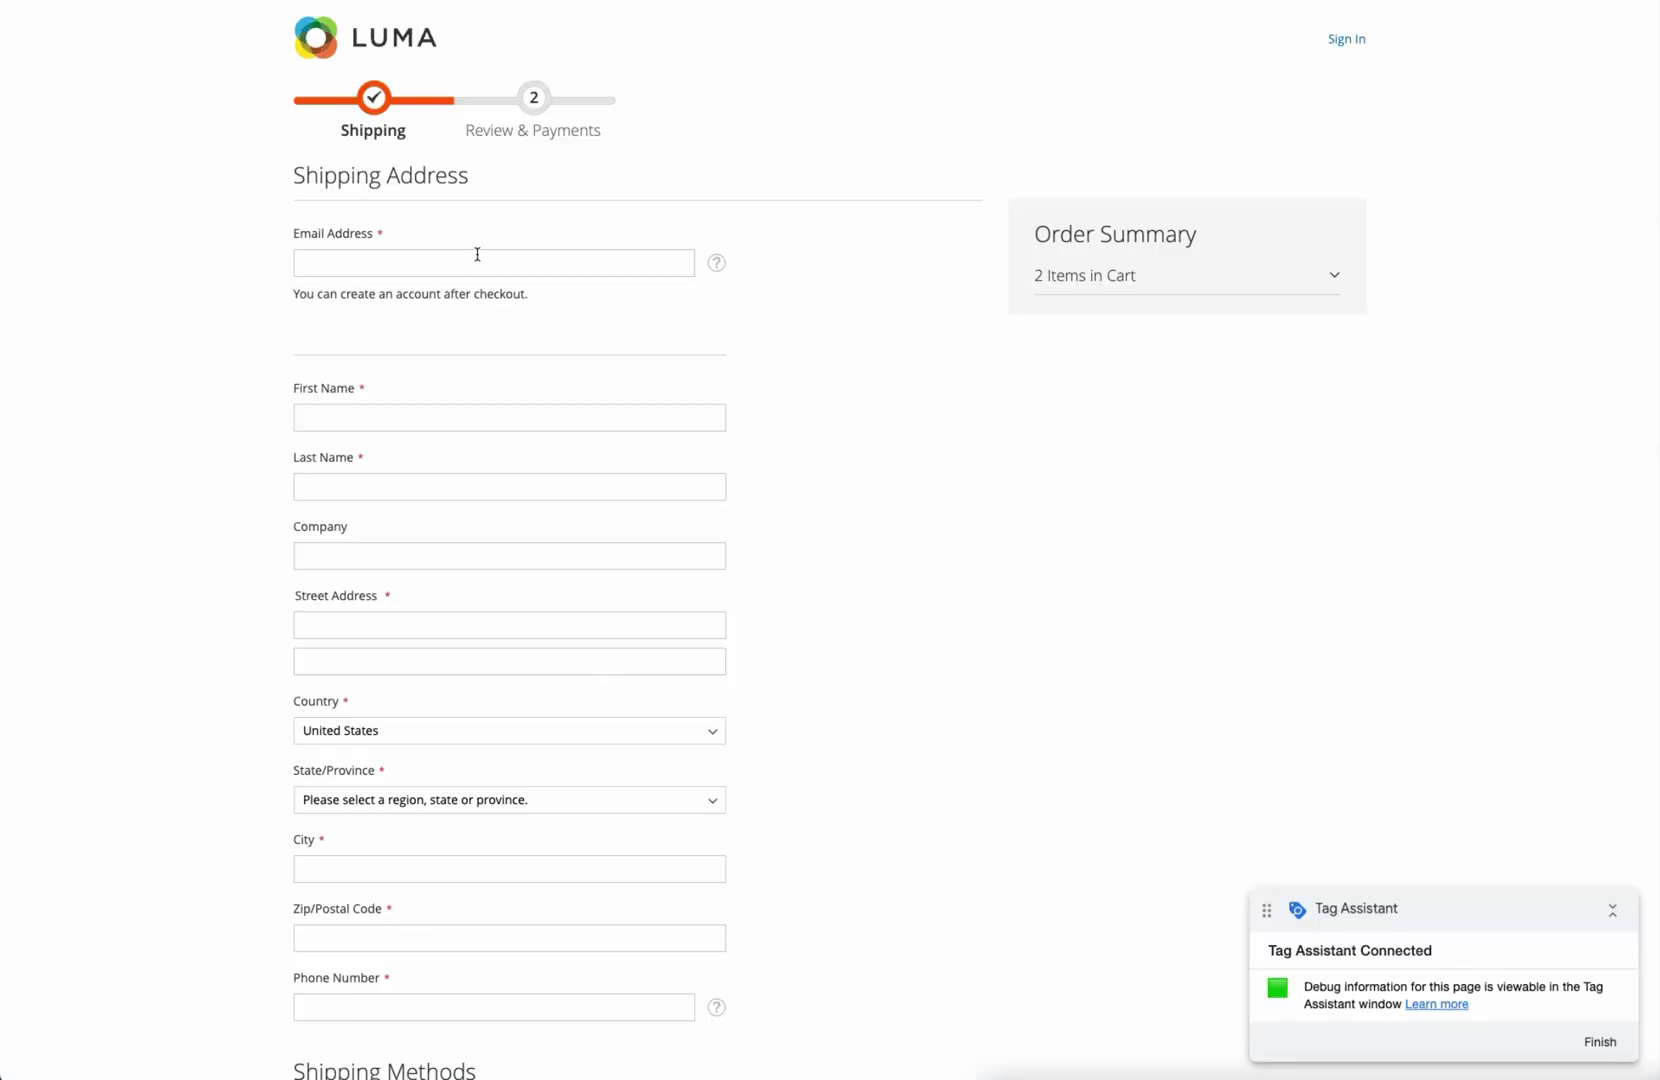
Step: Enter the customer's e-mail, first and last name, street address, and choose Louisiana as the state
click(477, 254)
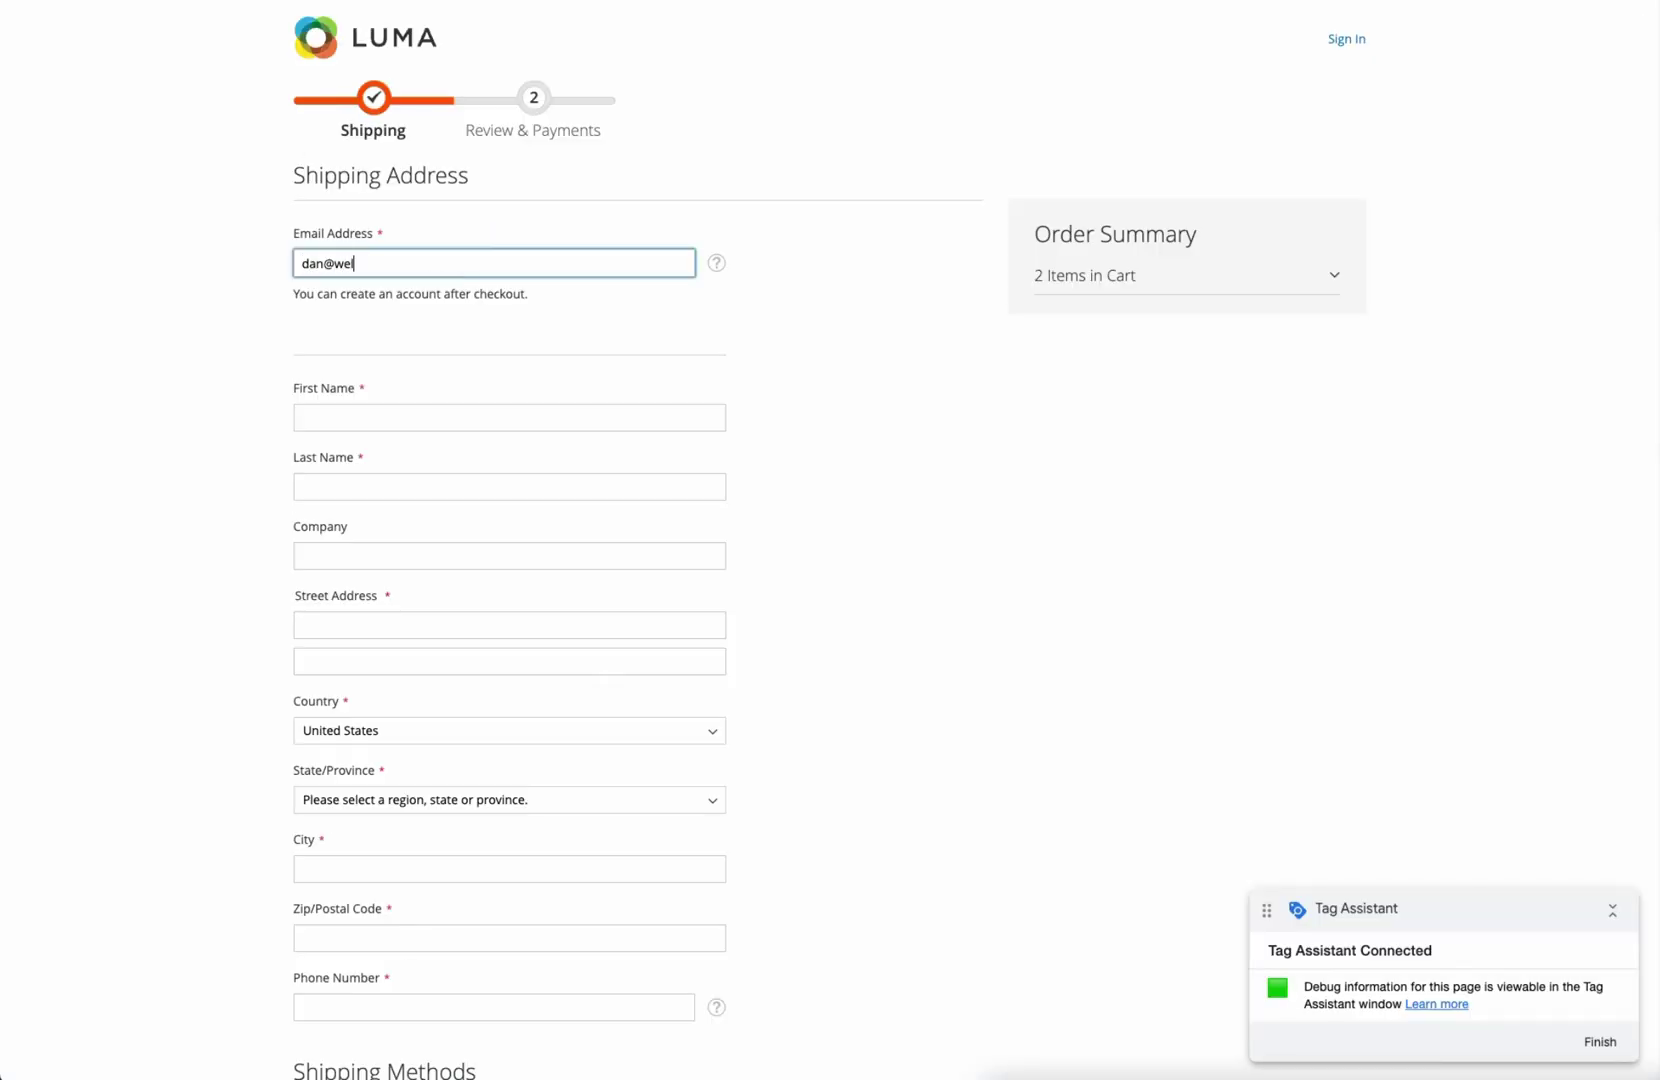
key(Tab)
key(Tab)
key(Tab)
key(Tab)
text(1)
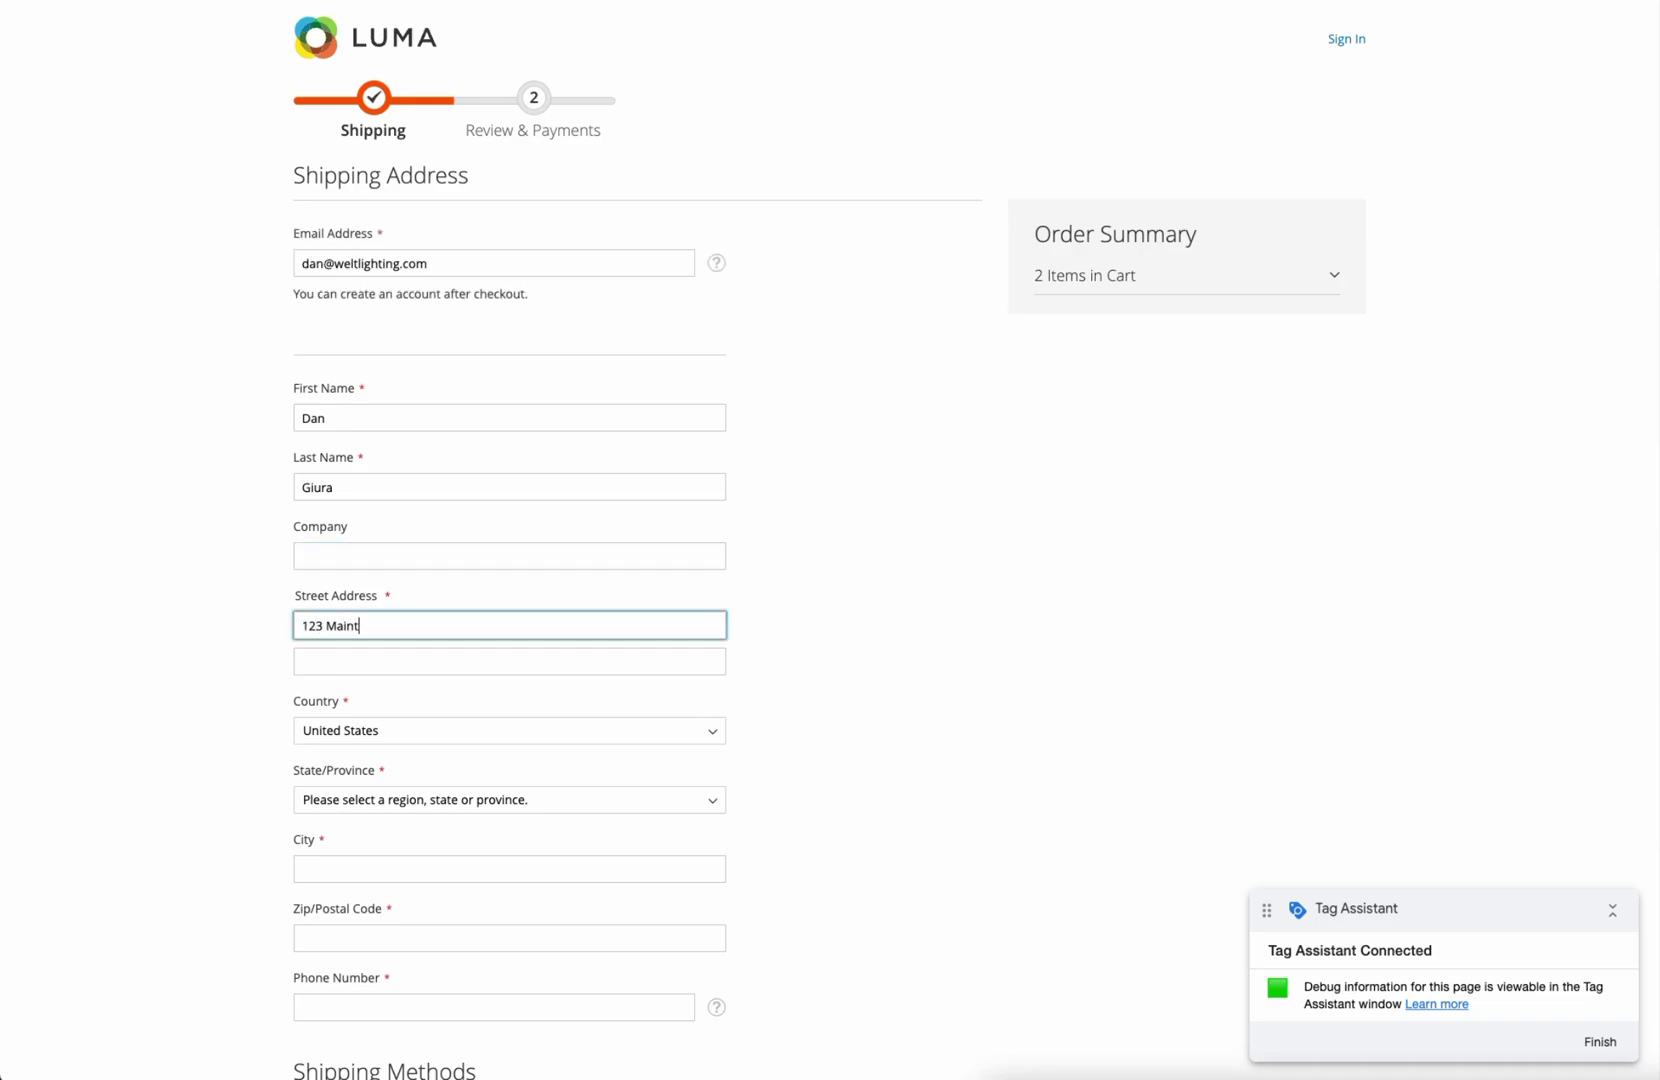
text(23 Main)
key(Tab)
key(Tab)
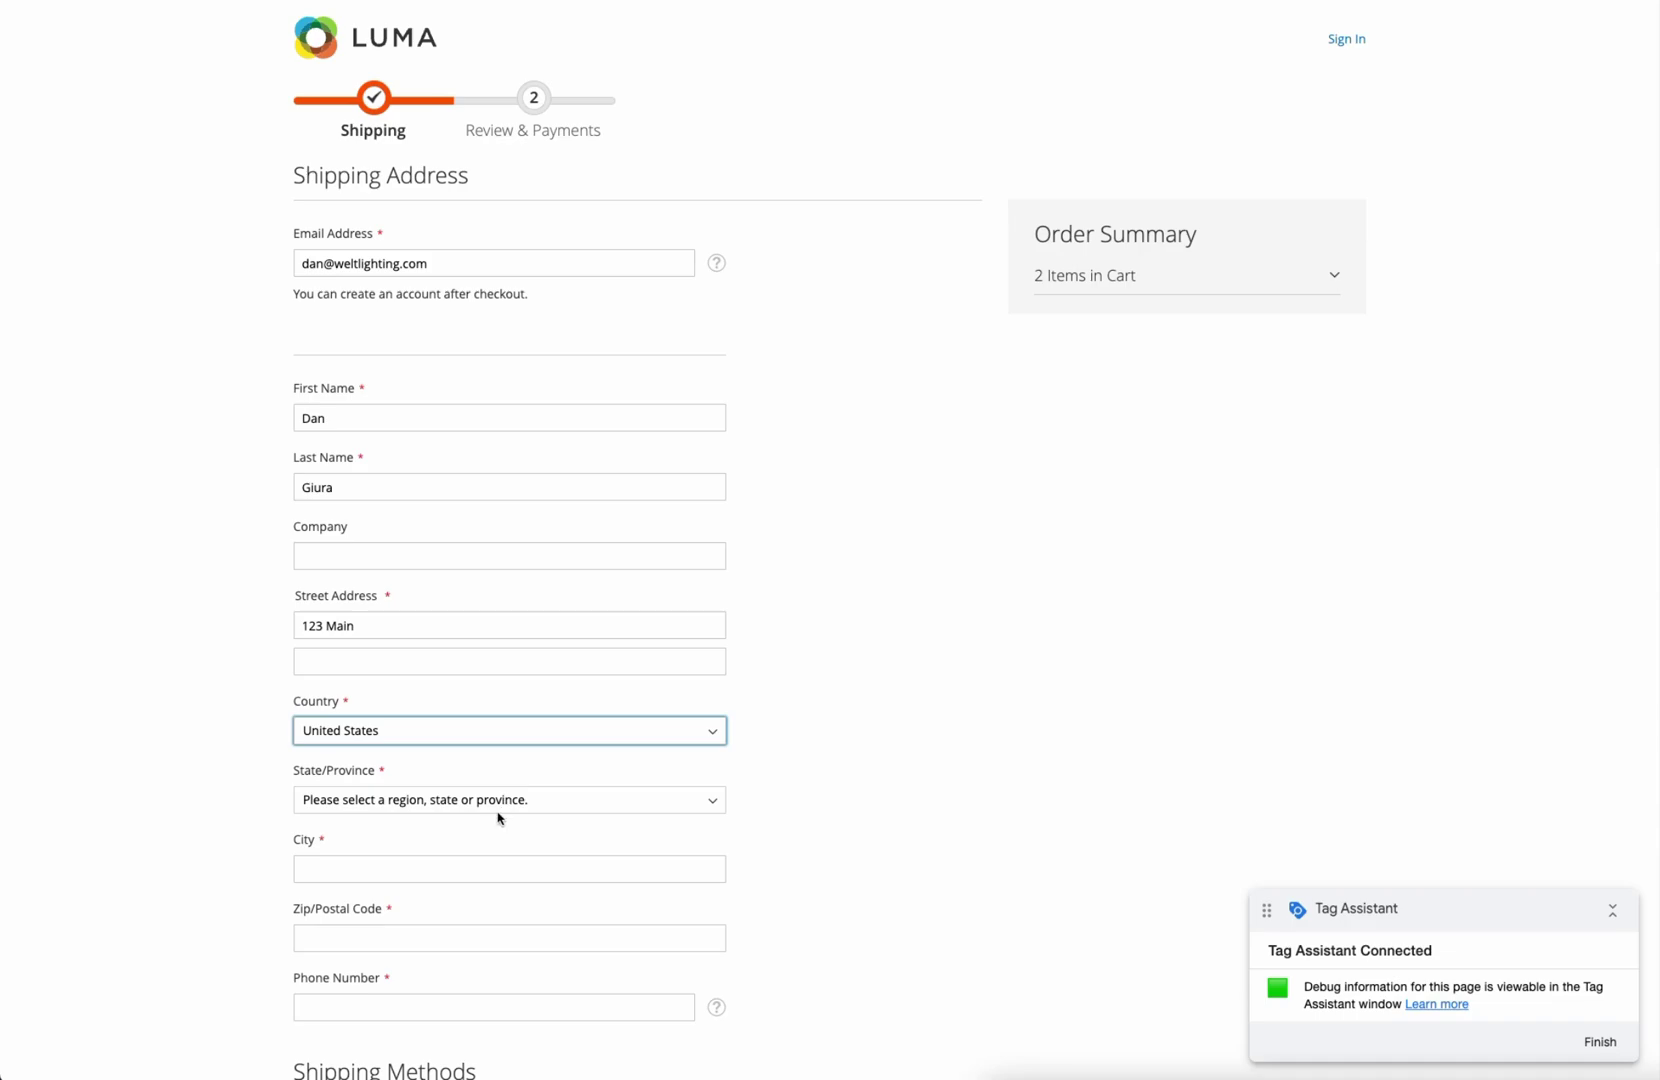
click(497, 812)
key(l)
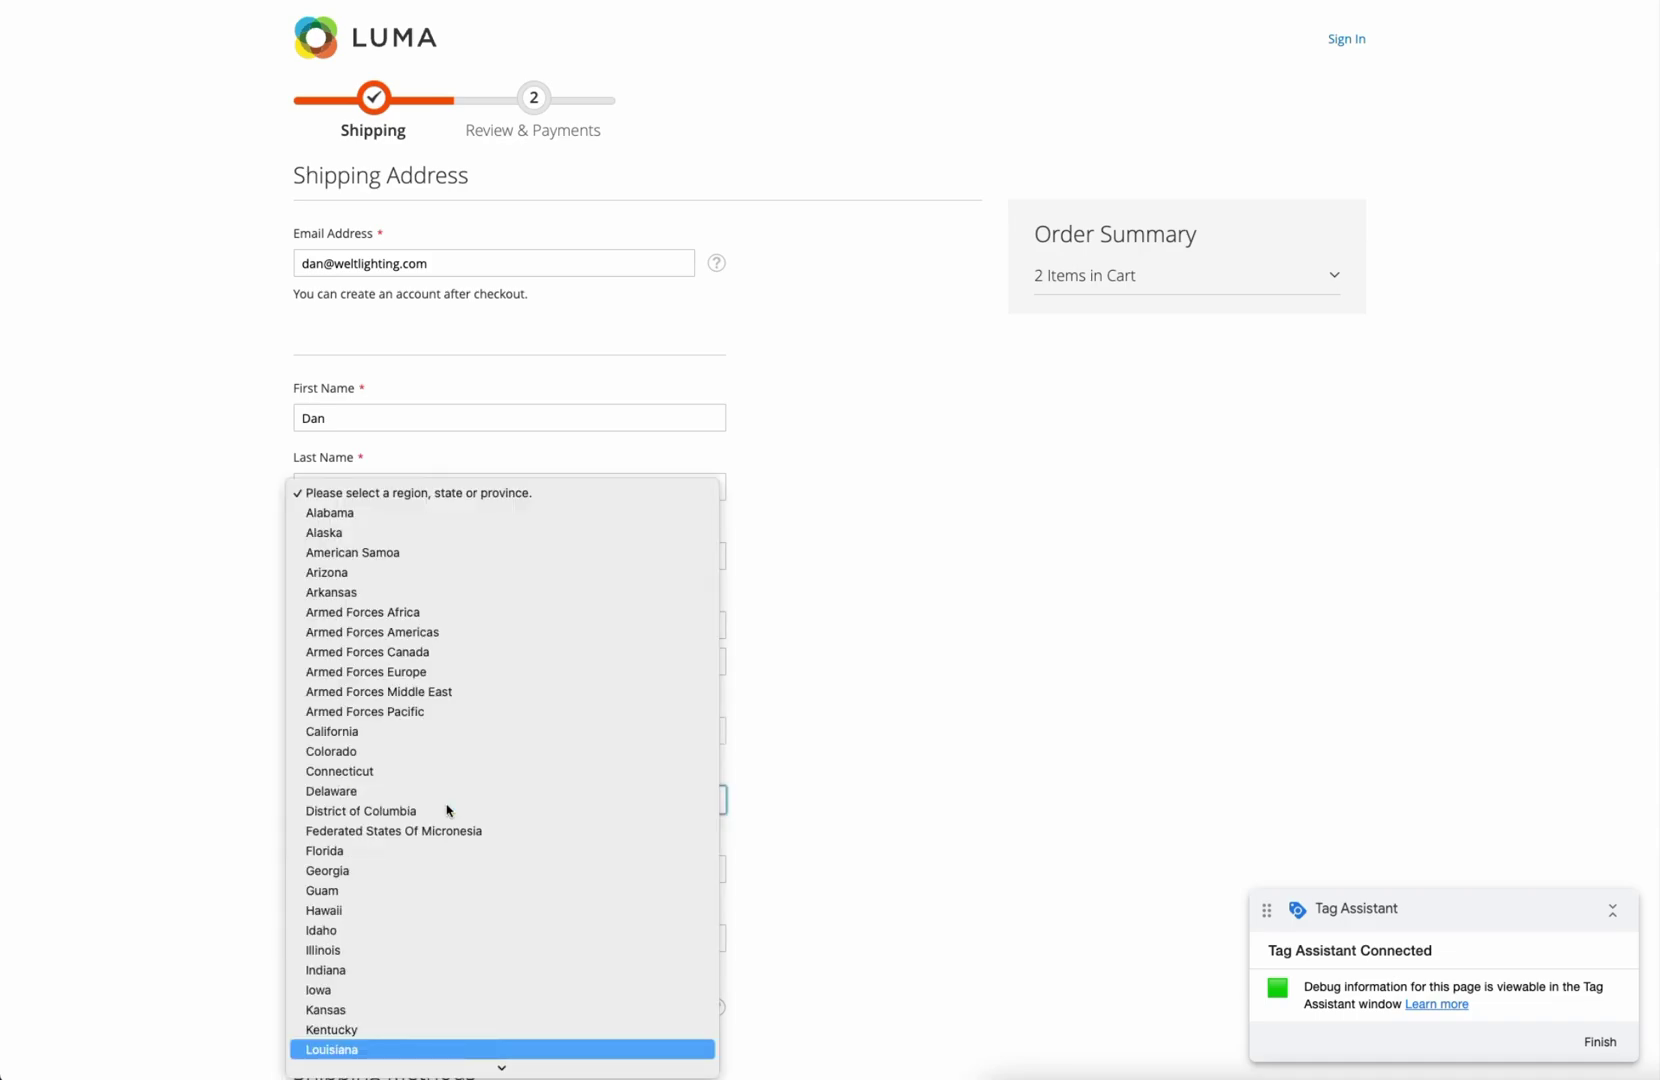
key(Return)
Step: Fill in the zip code and phone number, choose the $10.00 Flat Rate, and continue
key(Tab)
scroll(897, 640, down, 3)
key(Tab)
text(90210)
key(Tab)
text(555-01234)
scroll(893, 637, down, 2)
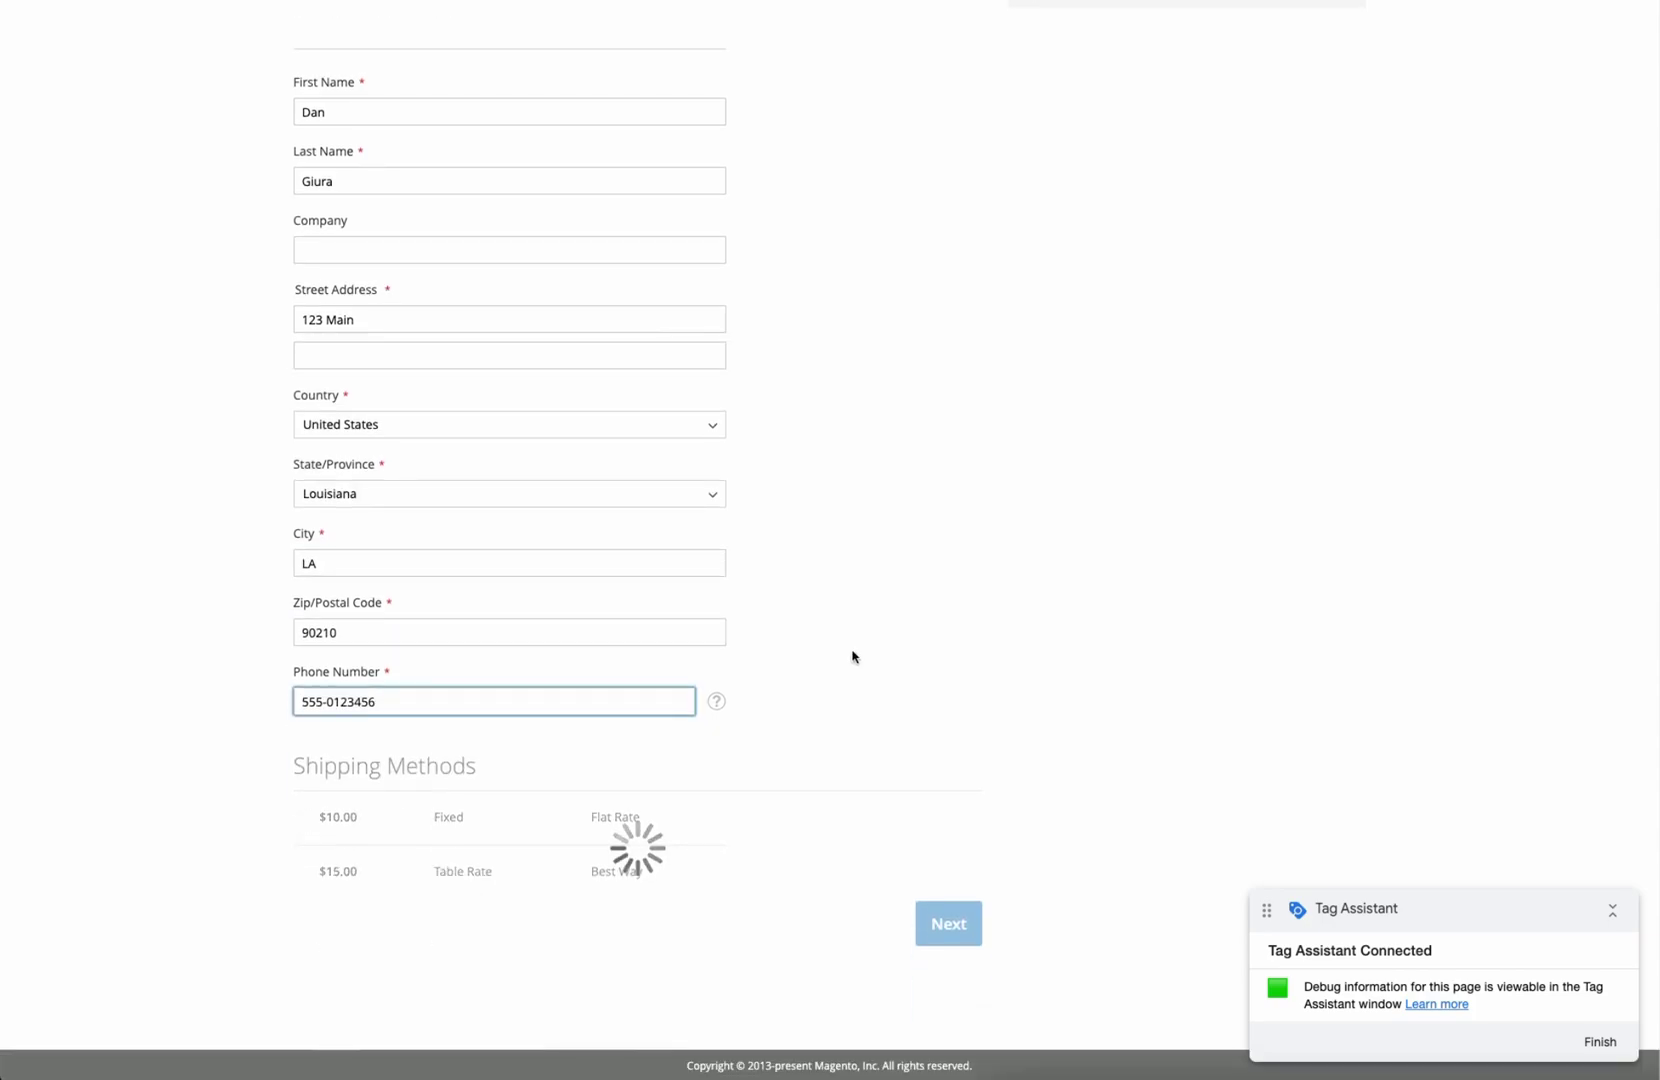
text(56)
click(275, 787)
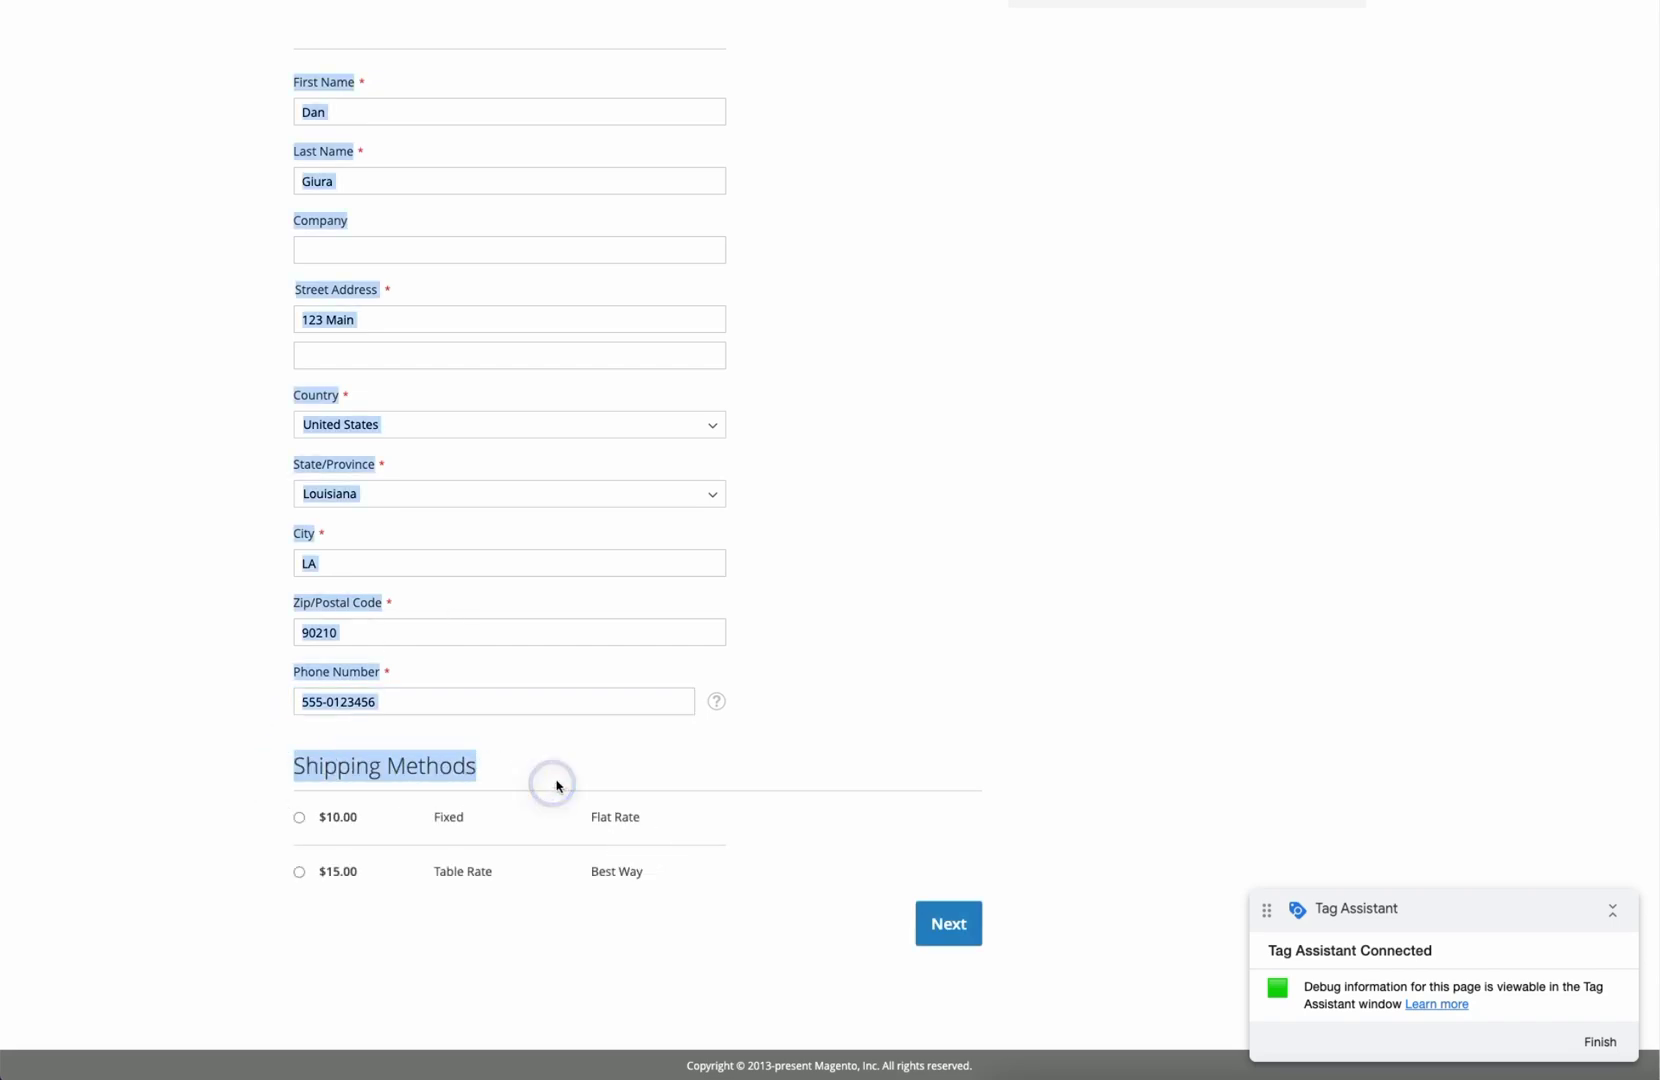
click(330, 815)
click(935, 920)
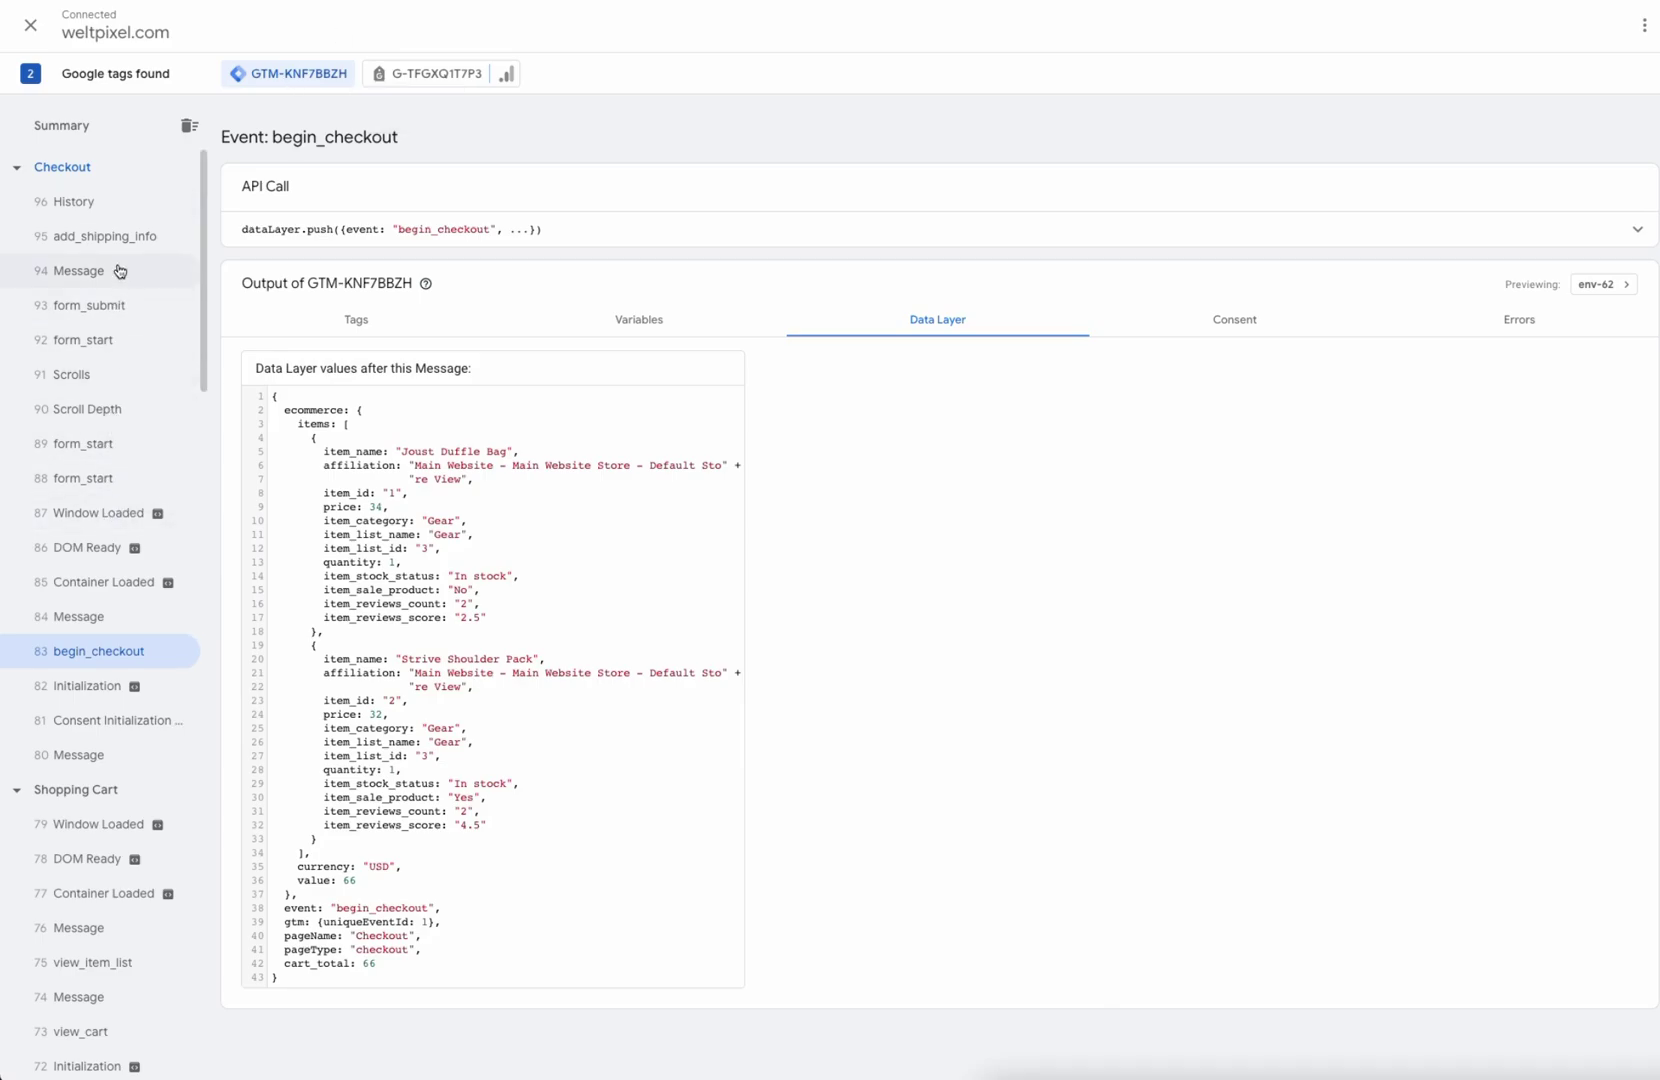
Step: Inspect add_shipping_info's data layer, highlighting both items and shipping_tier 'Flat Rate - Fixed'
click(104, 234)
scroll(585, 556, down, 1)
drag(287, 360, 551, 815)
click(578, 693)
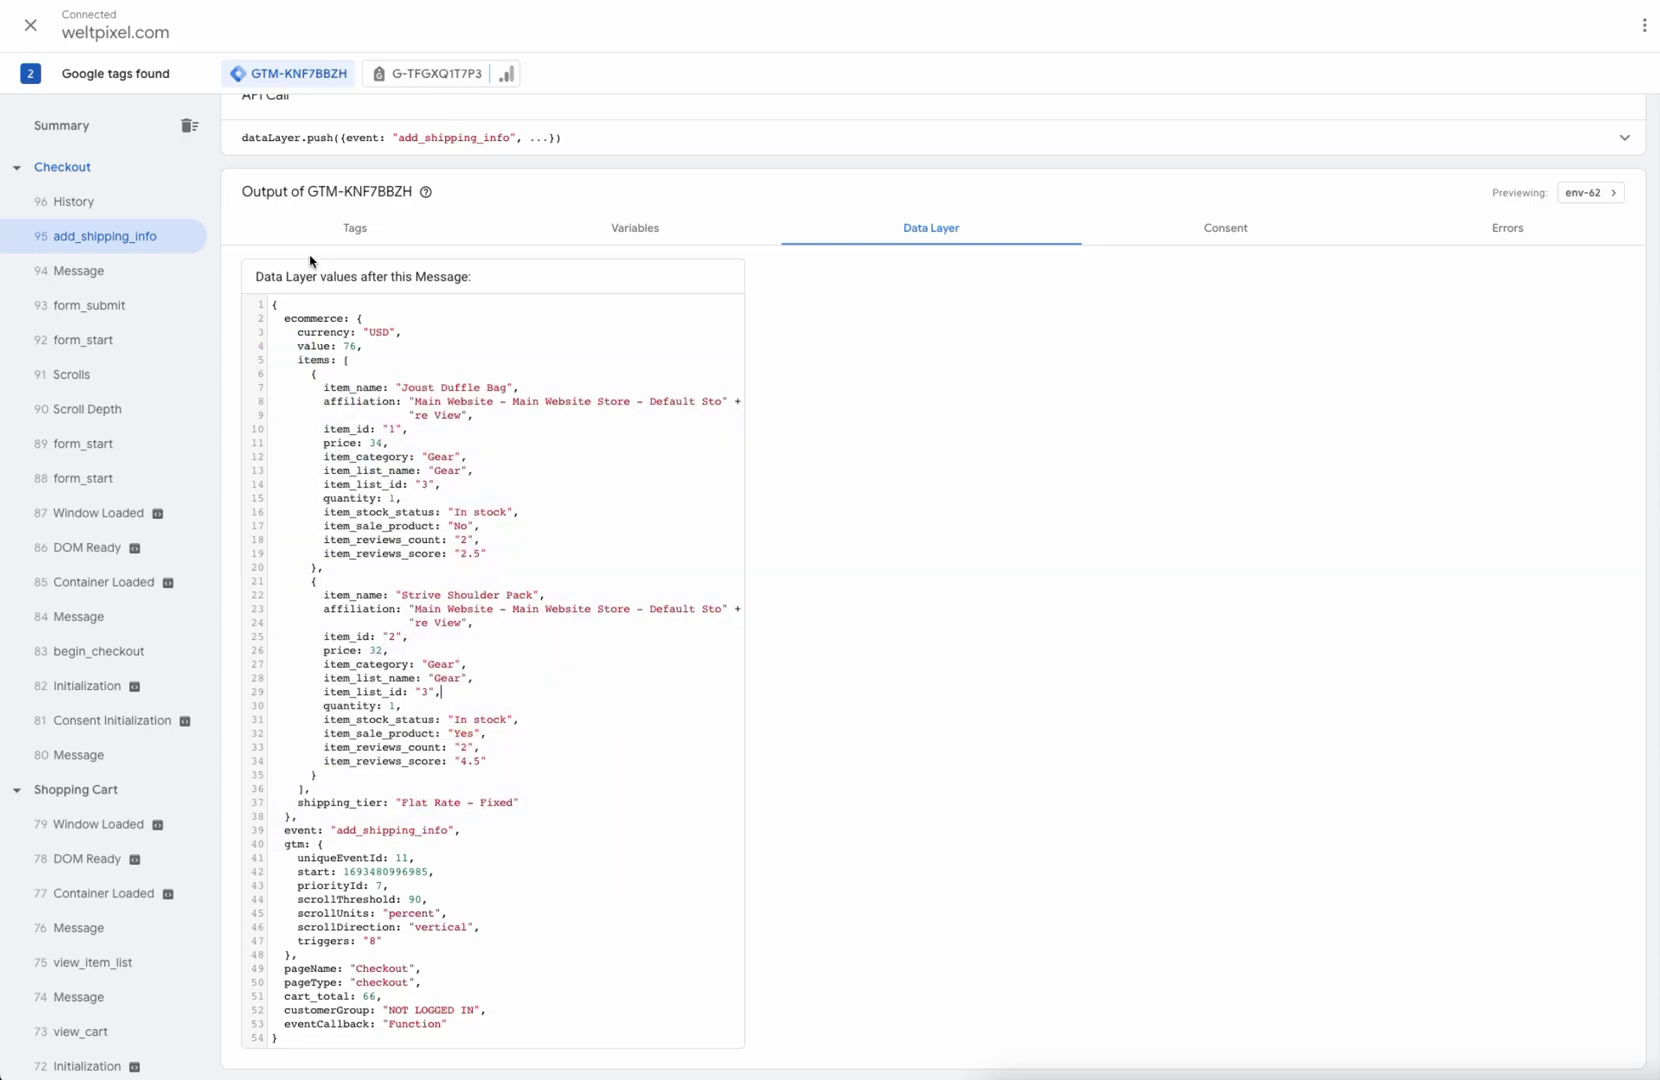
drag(289, 797, 515, 808)
click(597, 778)
Step: Review the Check / Money order payment and billing address, then place the $76.00 order
click(253, 2)
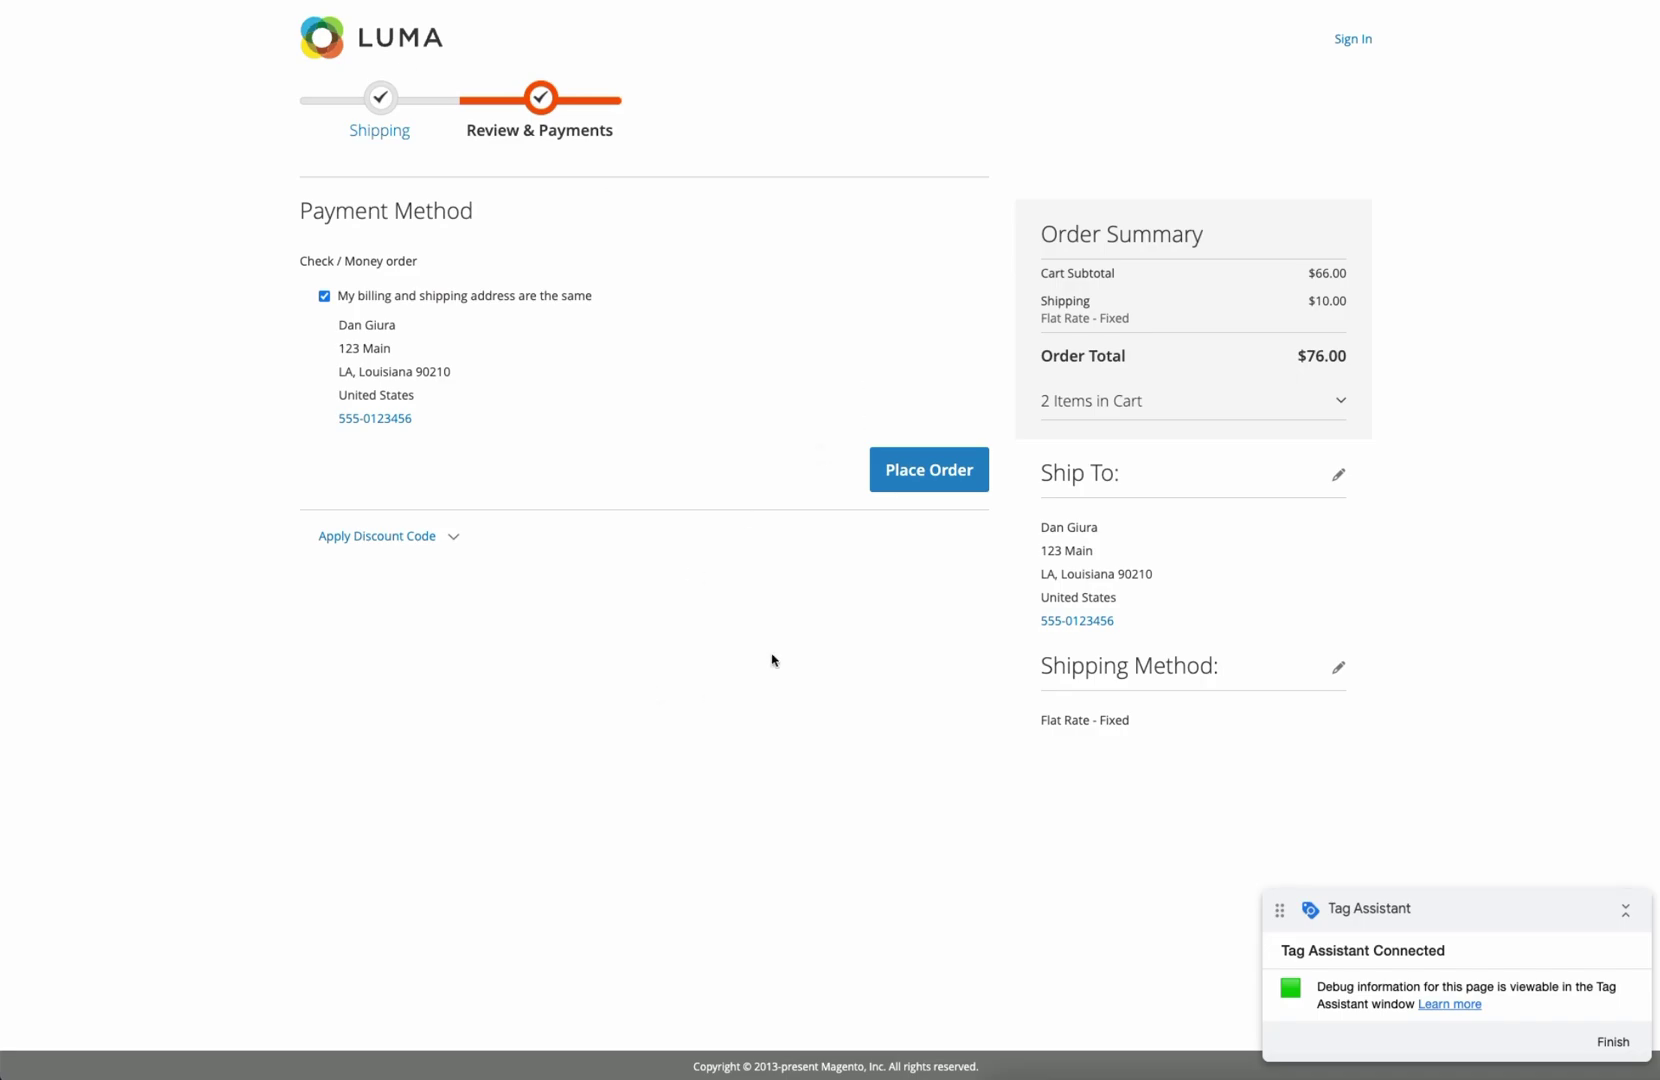
drag(296, 254, 516, 402)
click(685, 290)
click(922, 481)
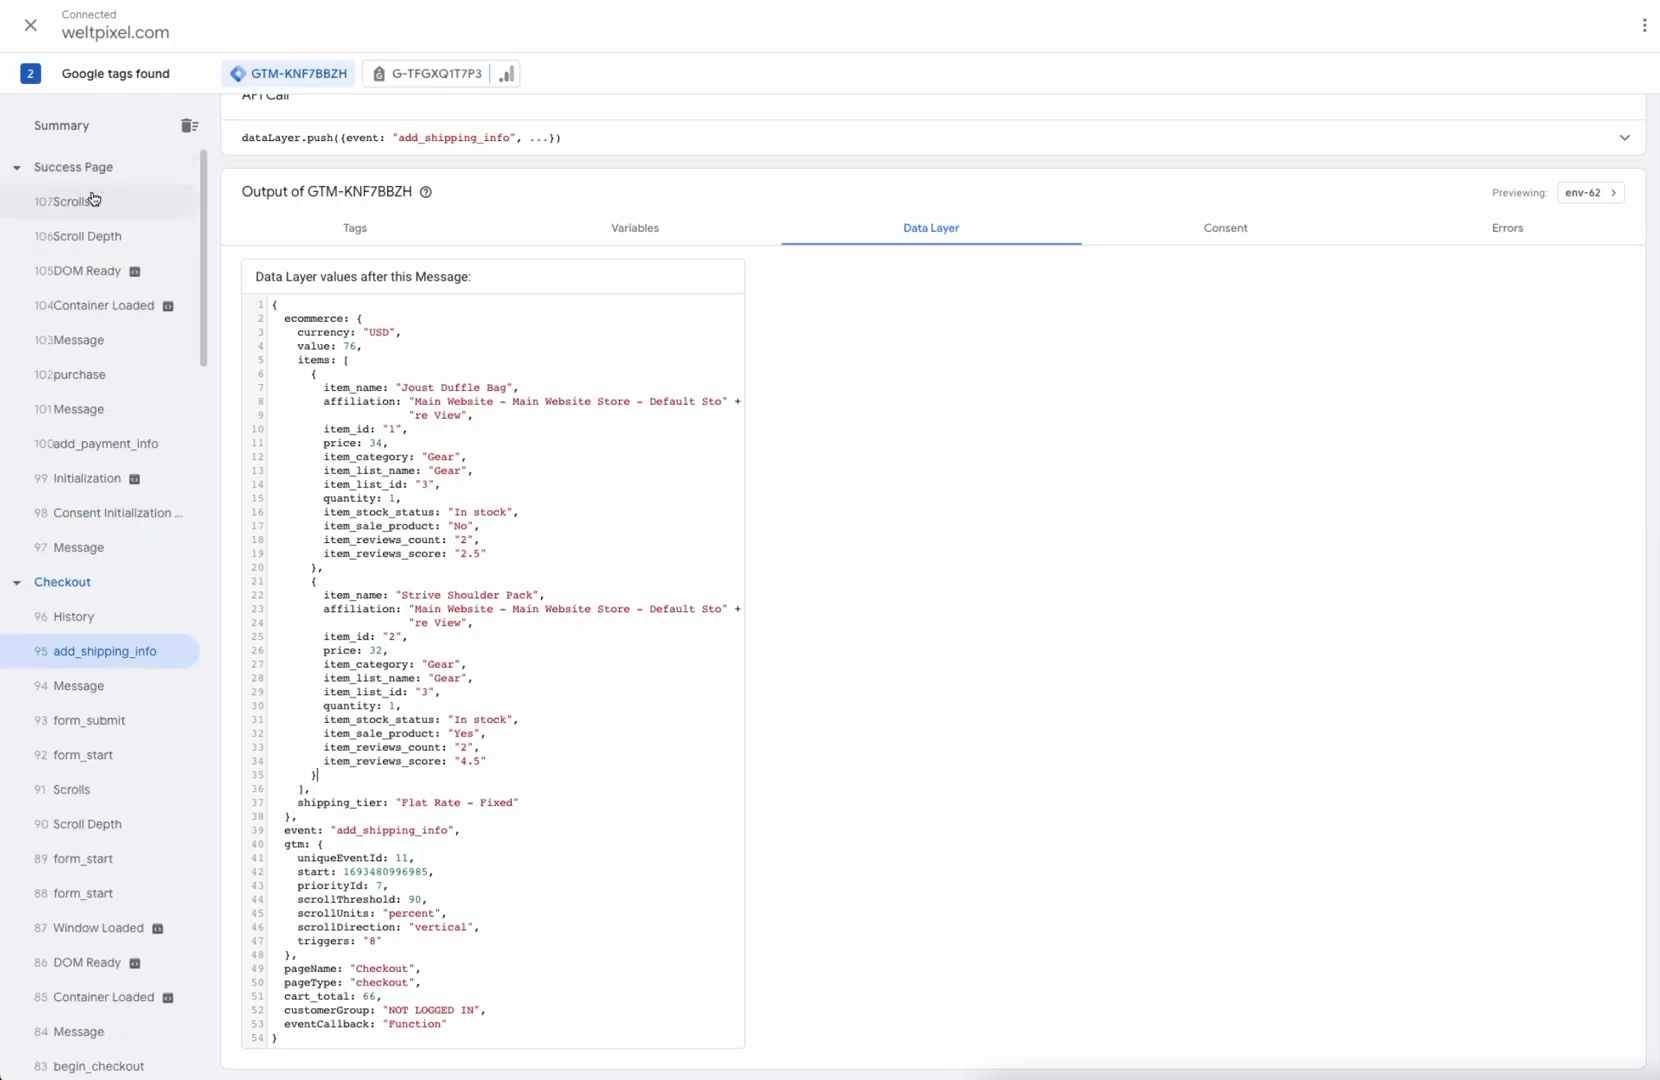
Step: Inspect add_payment_info's payment_type and the purchase event's value 76, shipping 10, tax 0 and items
click(60, 167)
click(110, 478)
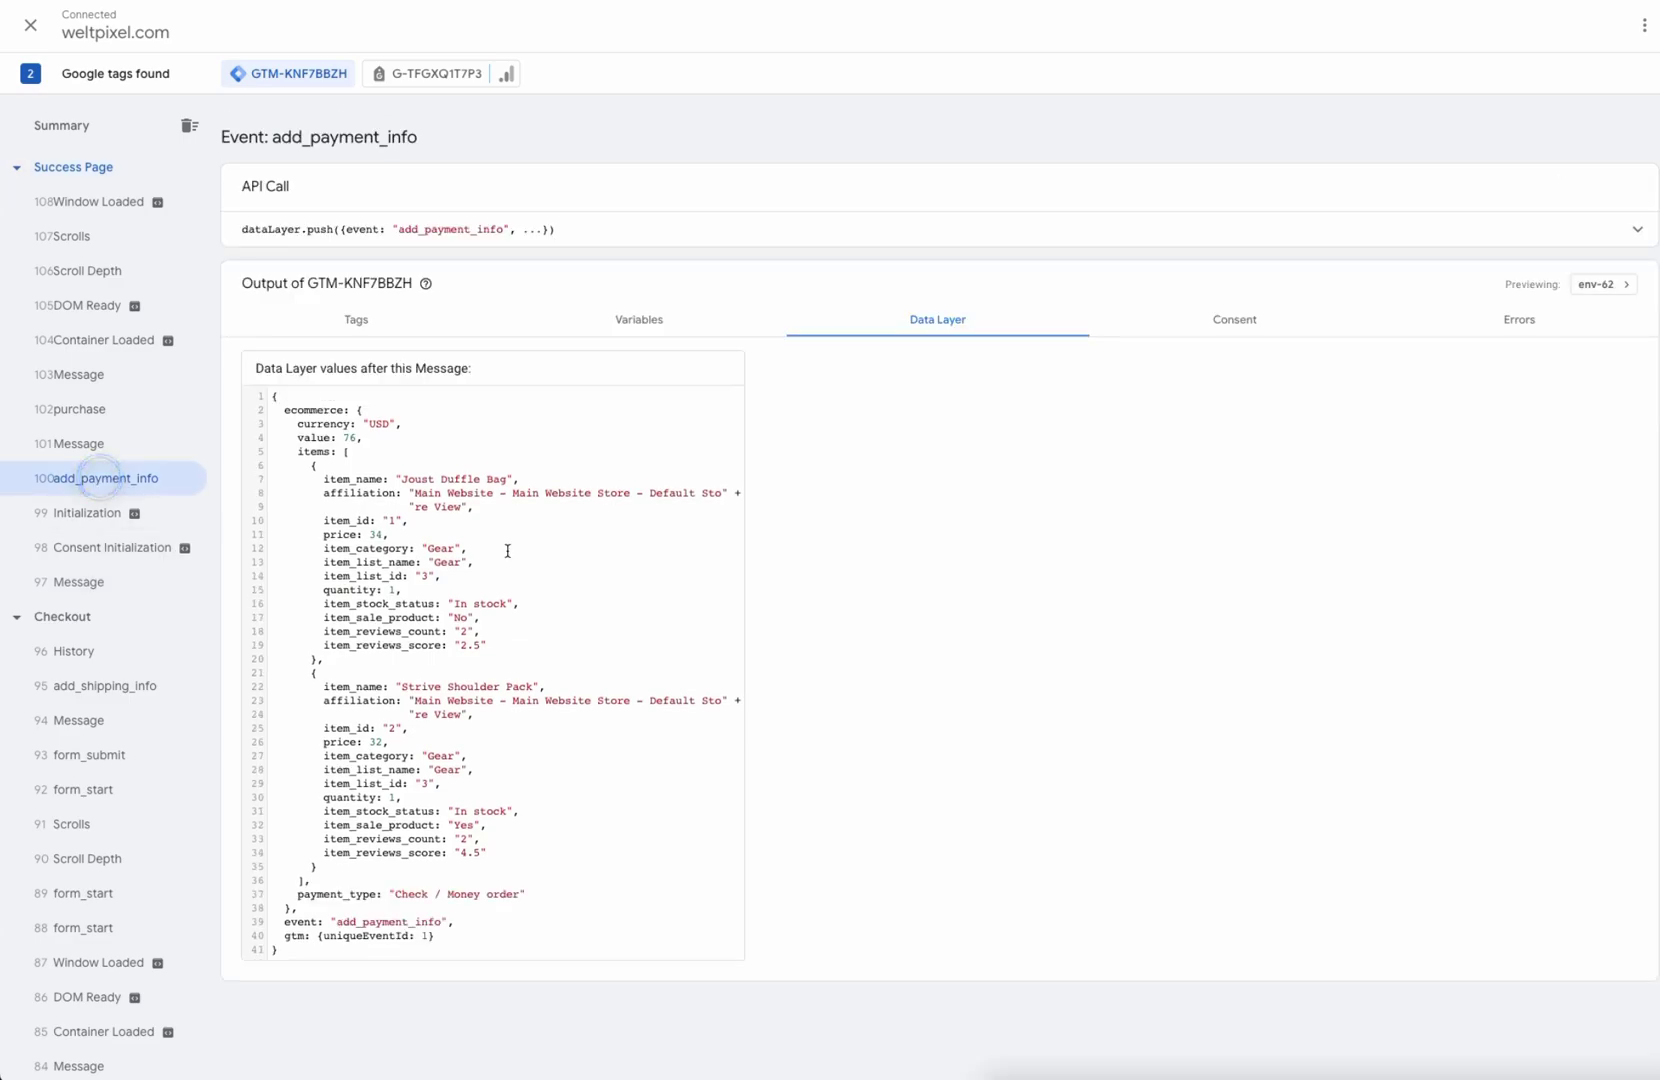
drag(298, 893, 530, 893)
click(574, 874)
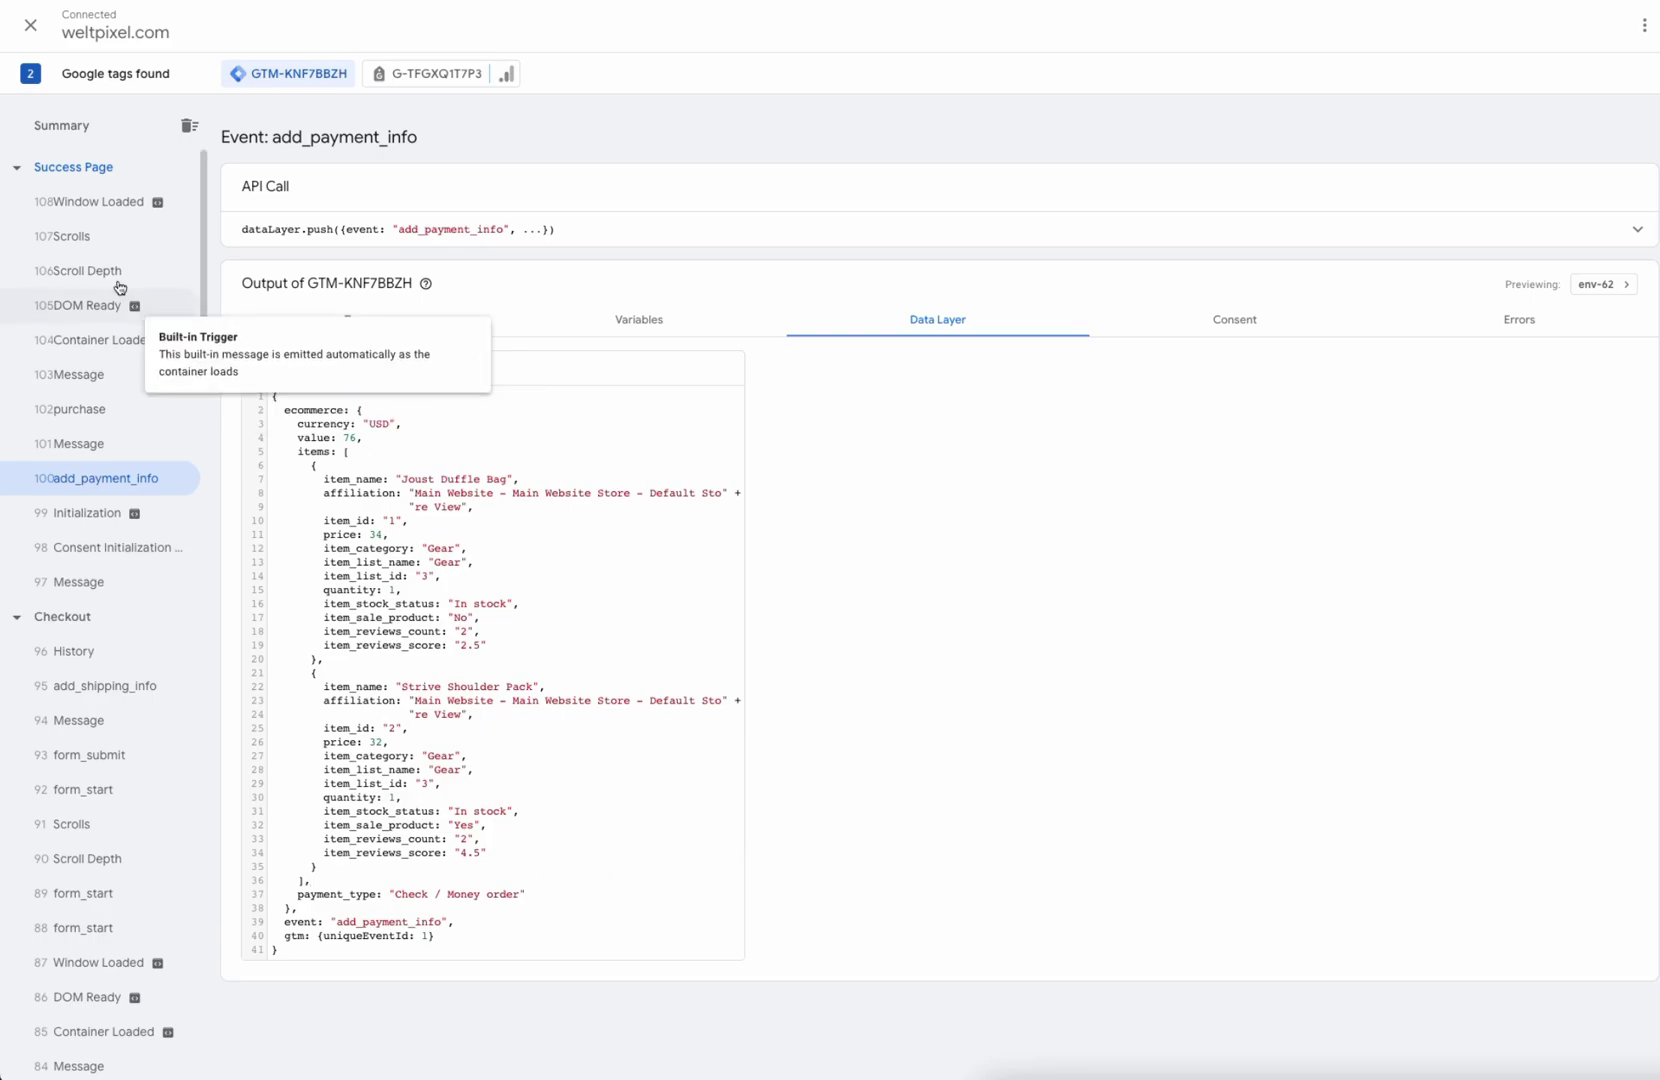
click(90, 406)
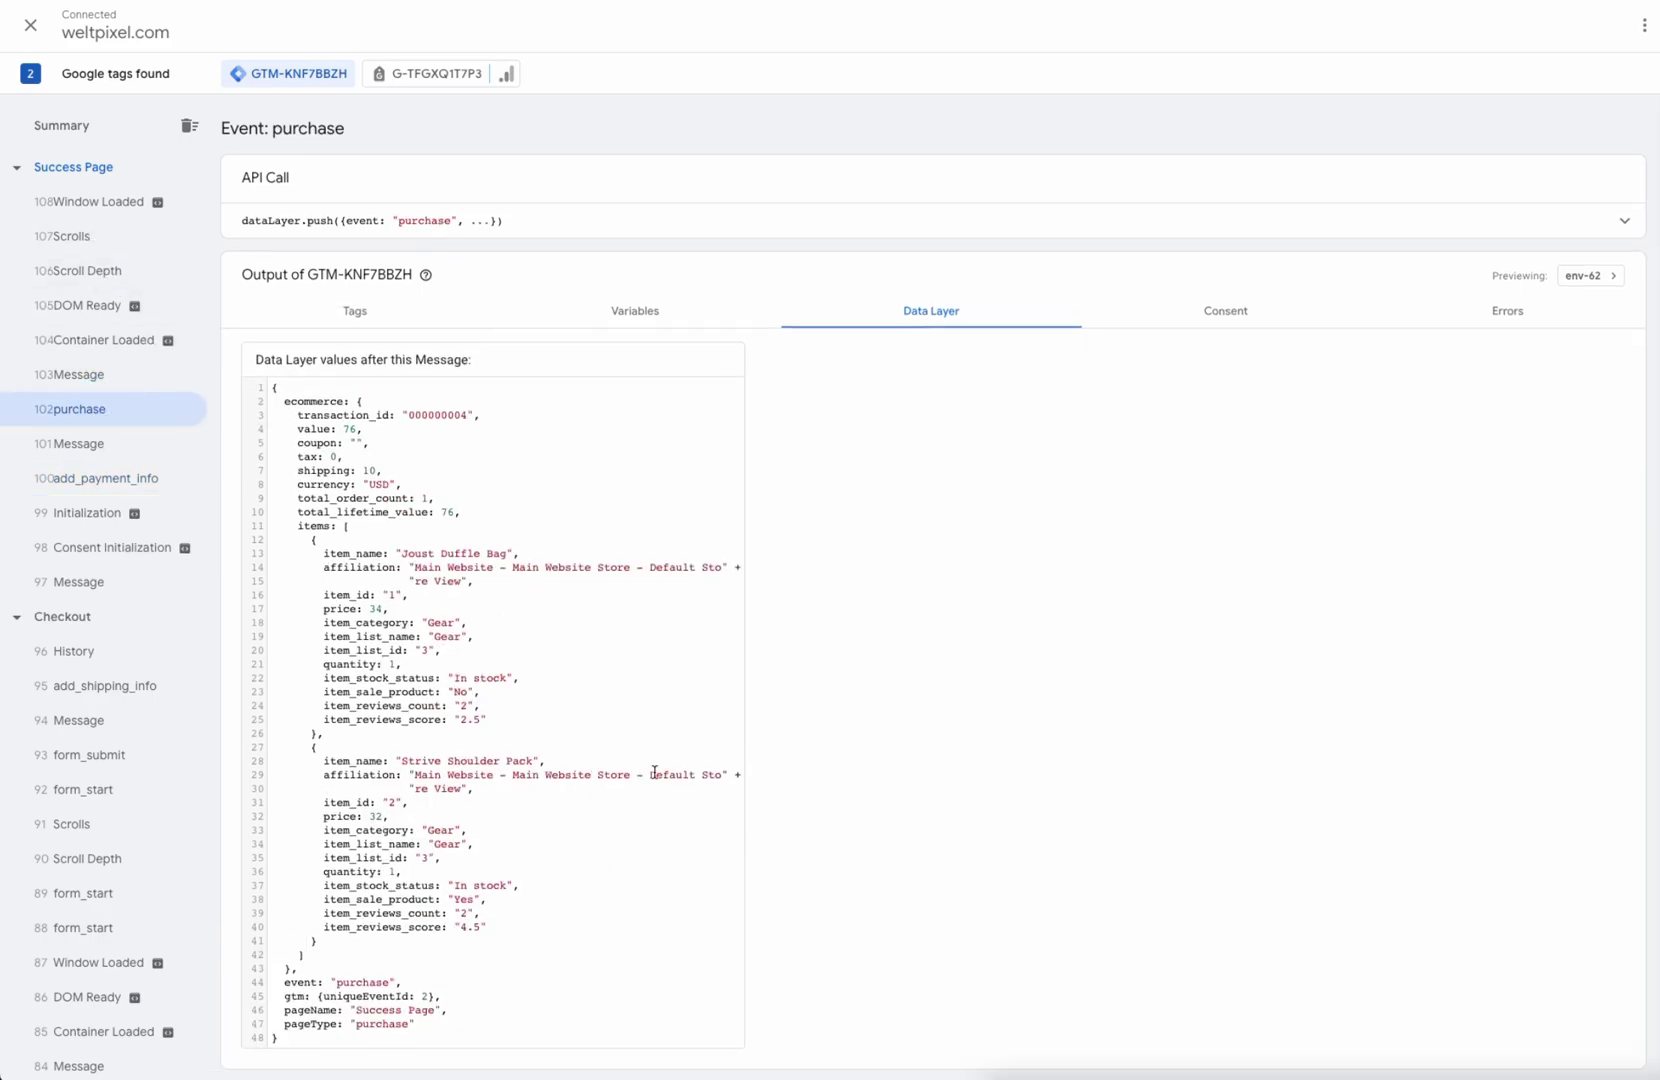
drag(296, 429, 604, 926)
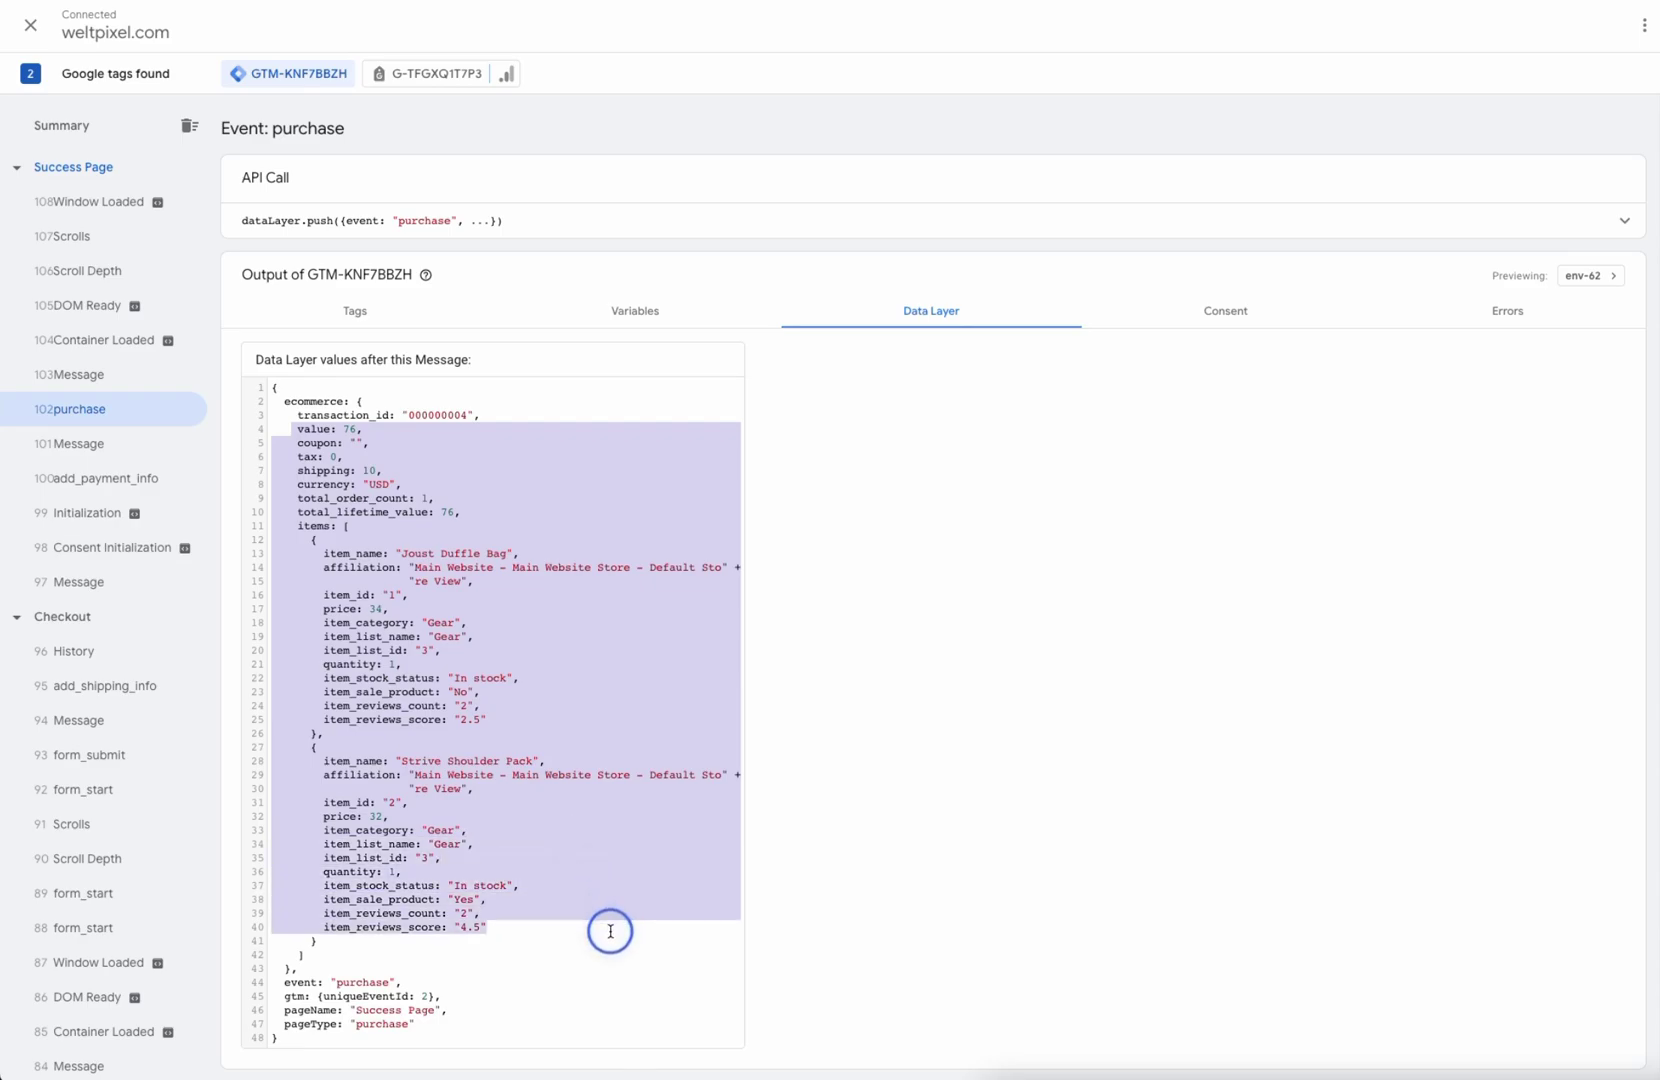
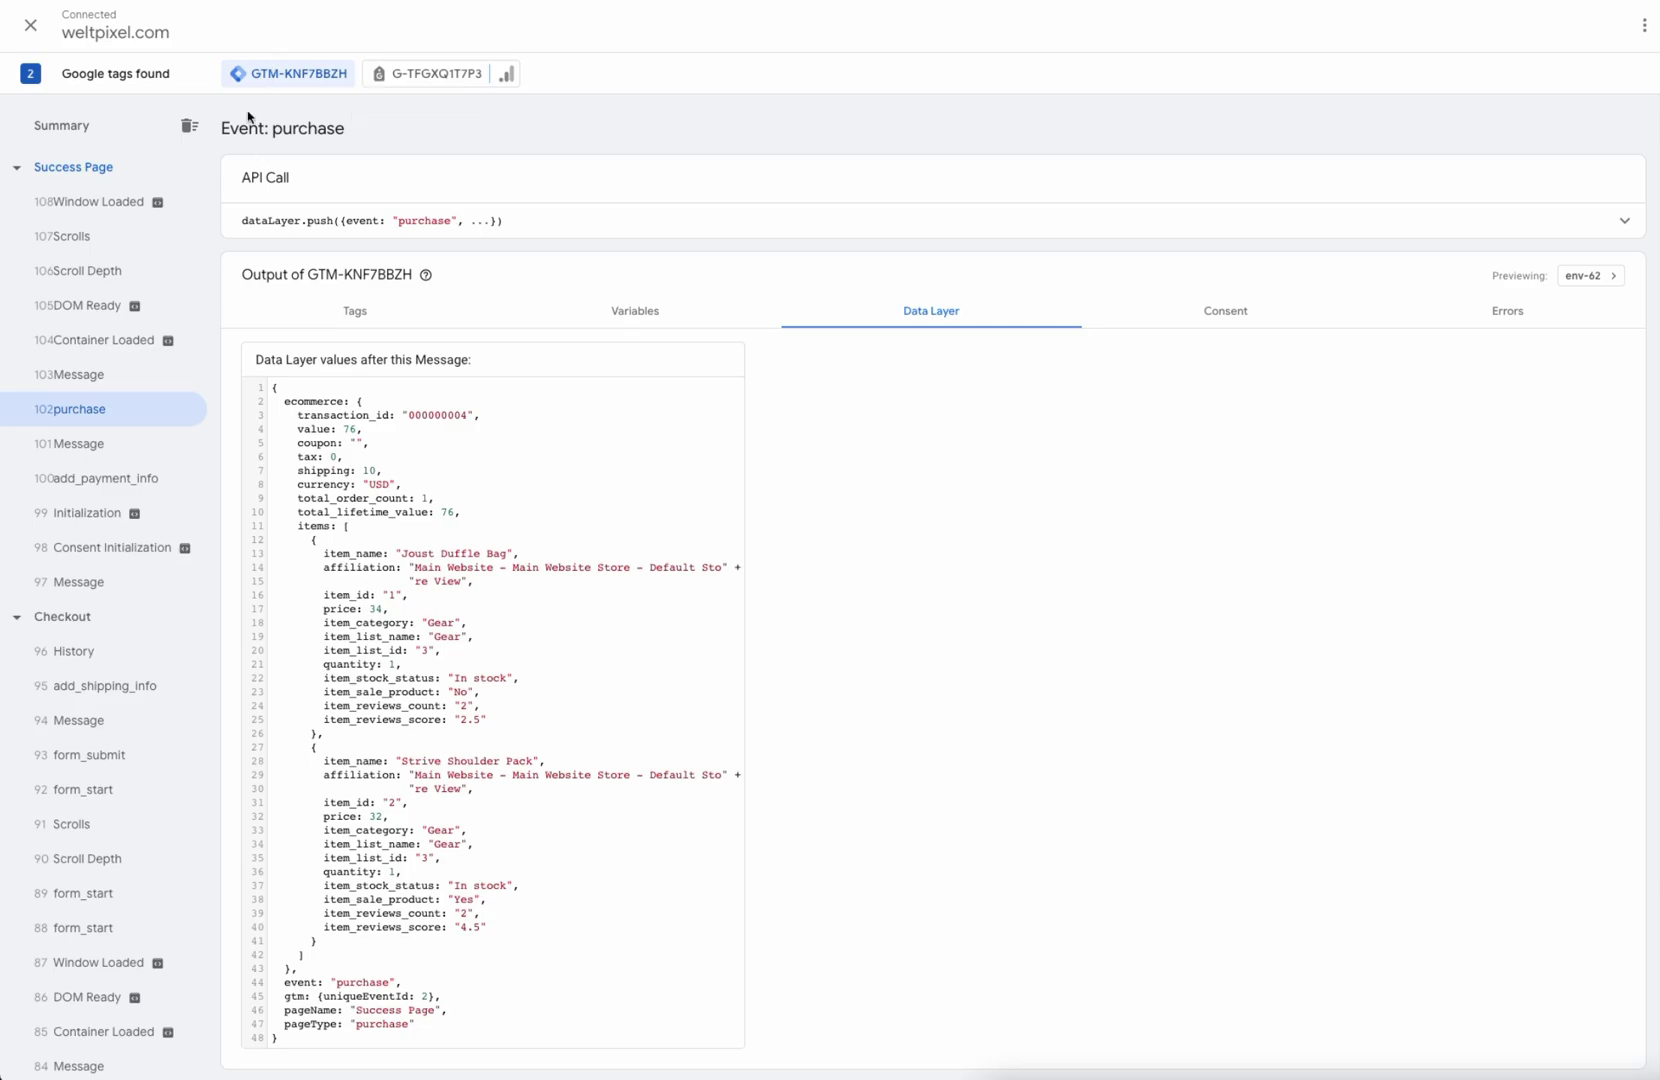
Step: Check the purchase event's fired tags, then the container Summary showing WP - GA4 - Purchase fired once
click(388, 309)
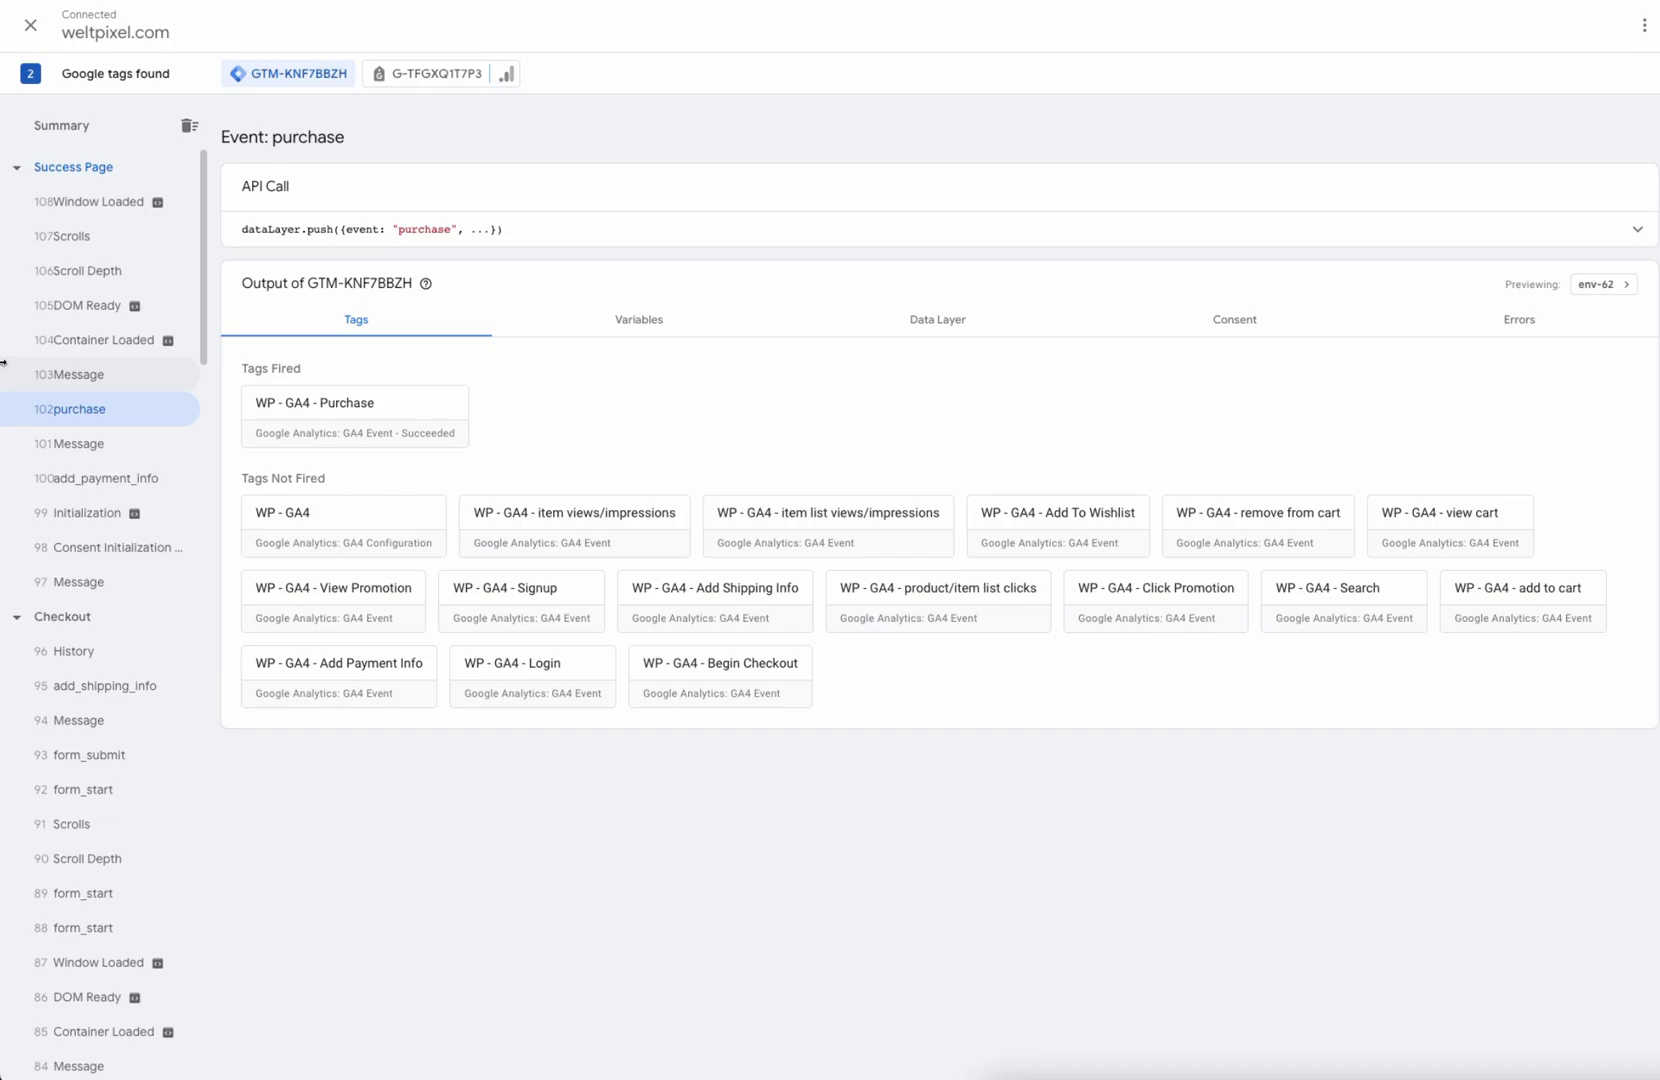
click(85, 127)
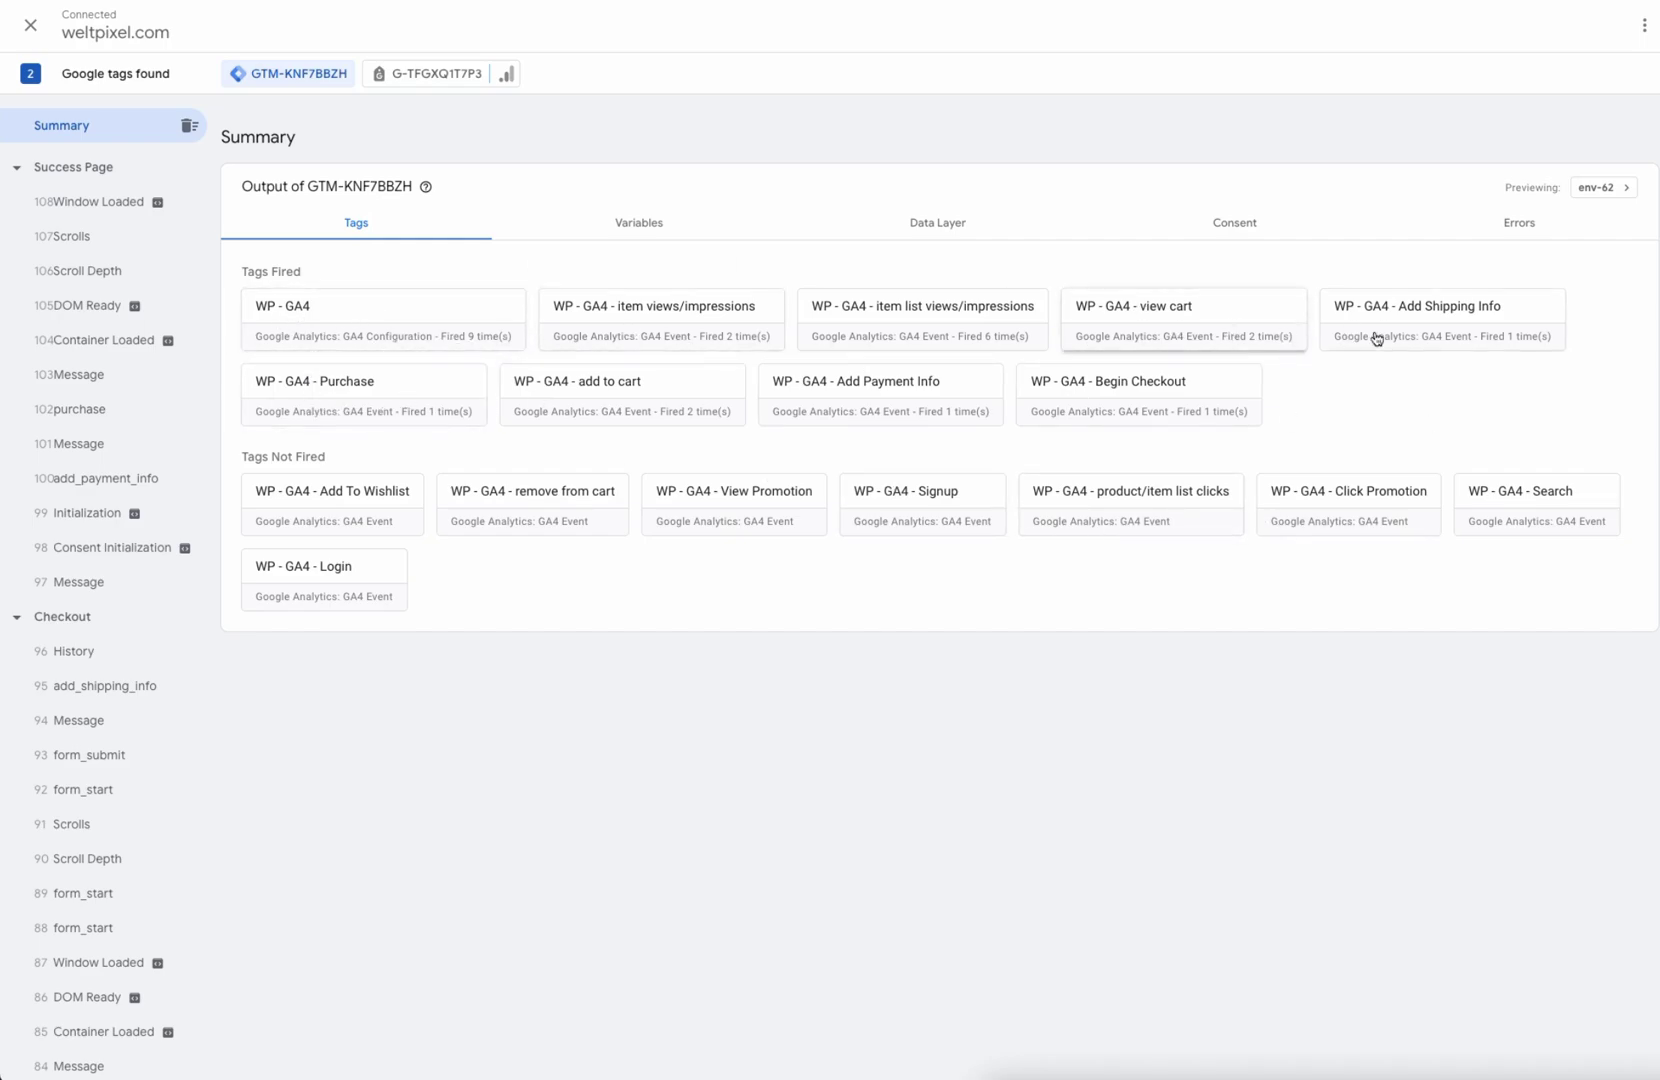
drag(236, 457, 323, 463)
Step: Review GA4 Realtime: 2 purchase conversions and page views led by Bags - Gear with 4 views
click(420, 443)
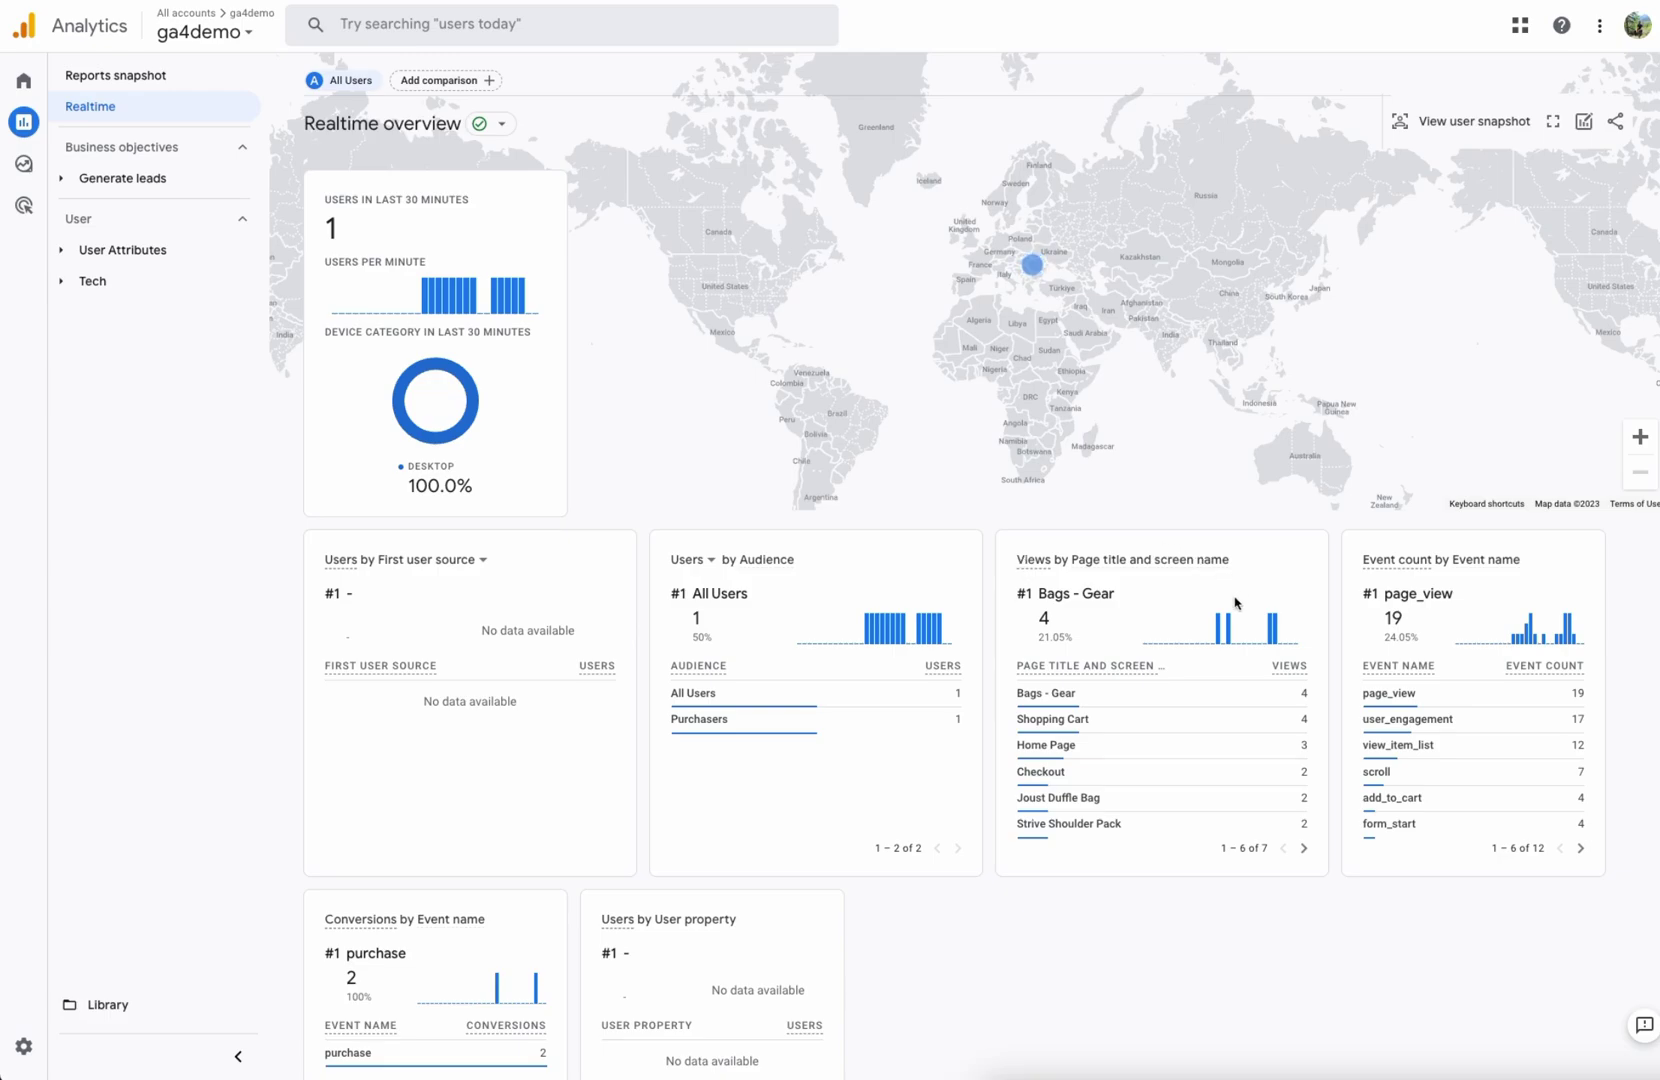
mouse_move(30, 125)
scroll(1072, 704, down, 3)
click(1303, 611)
click(1283, 611)
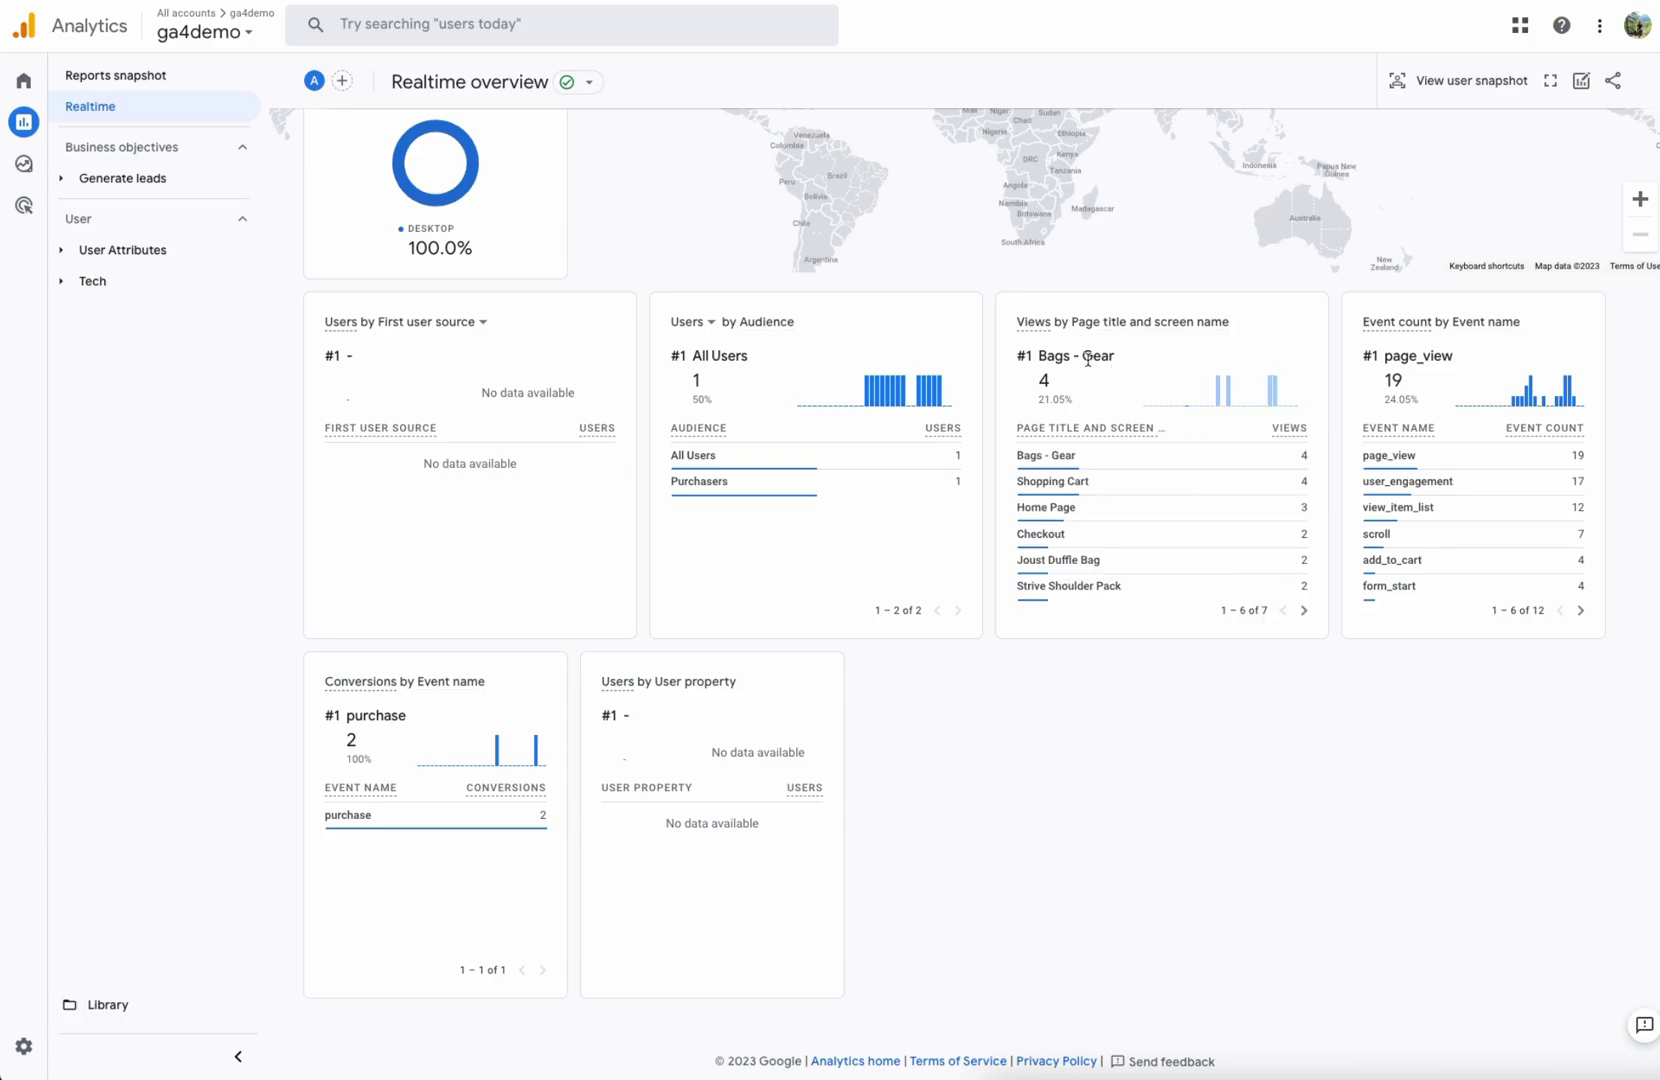